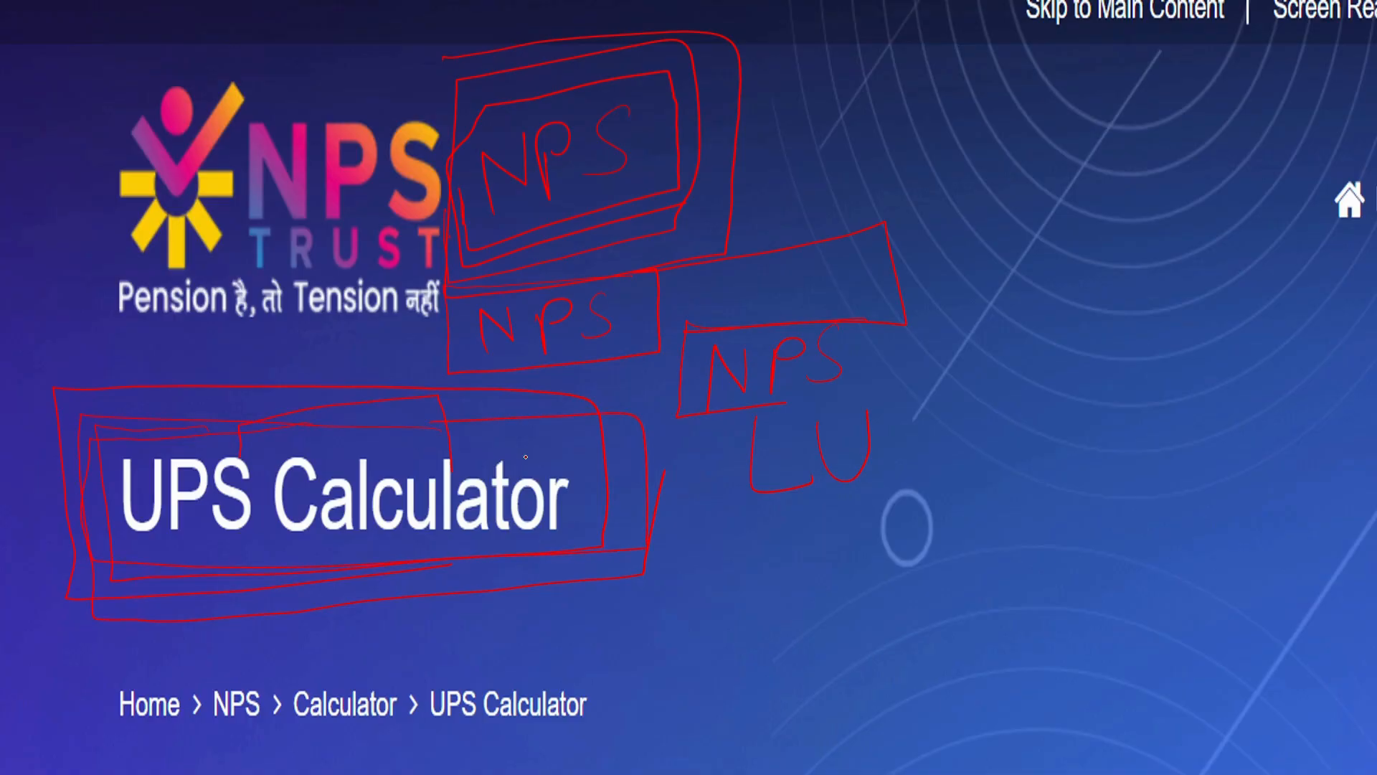
drag(834, 577, 999, 574)
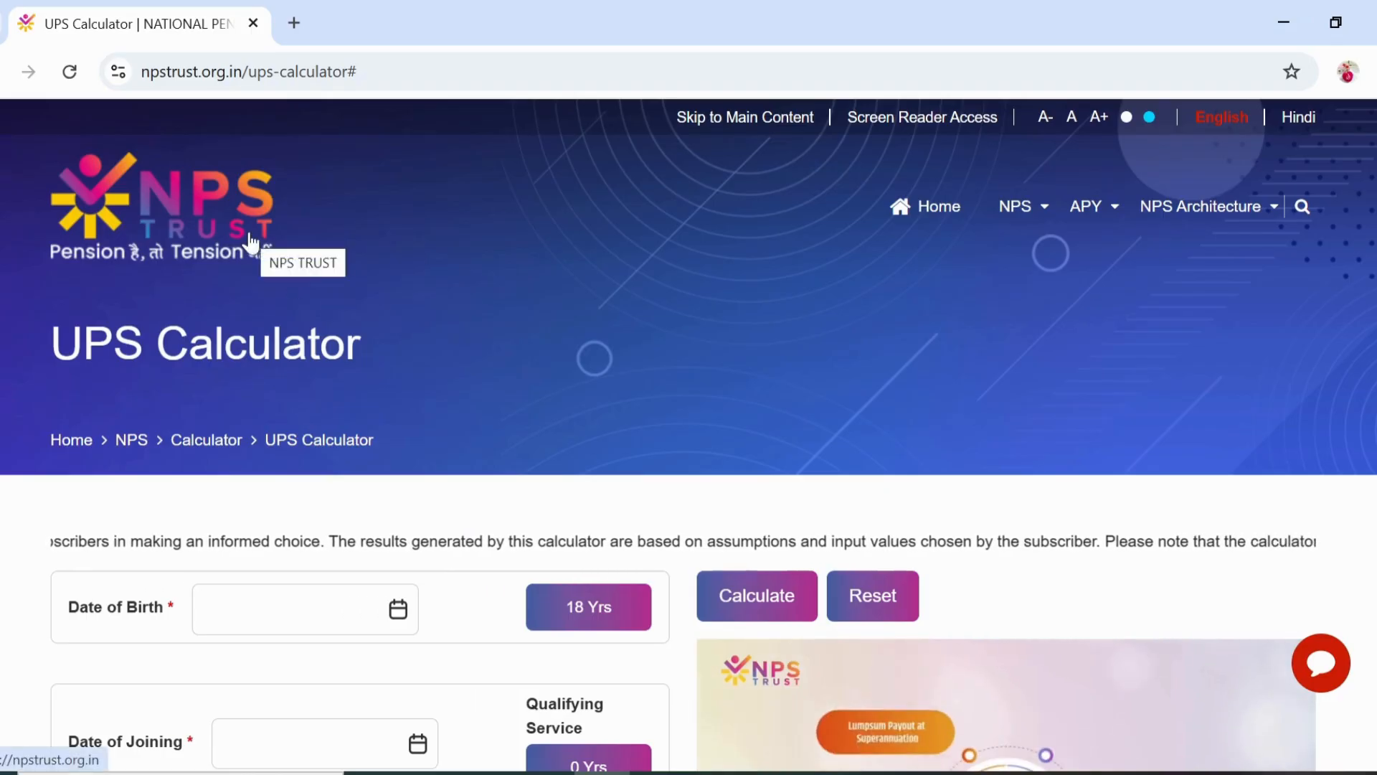
scroll(250, 244, down, 1)
scroll(252, 243, up, 1)
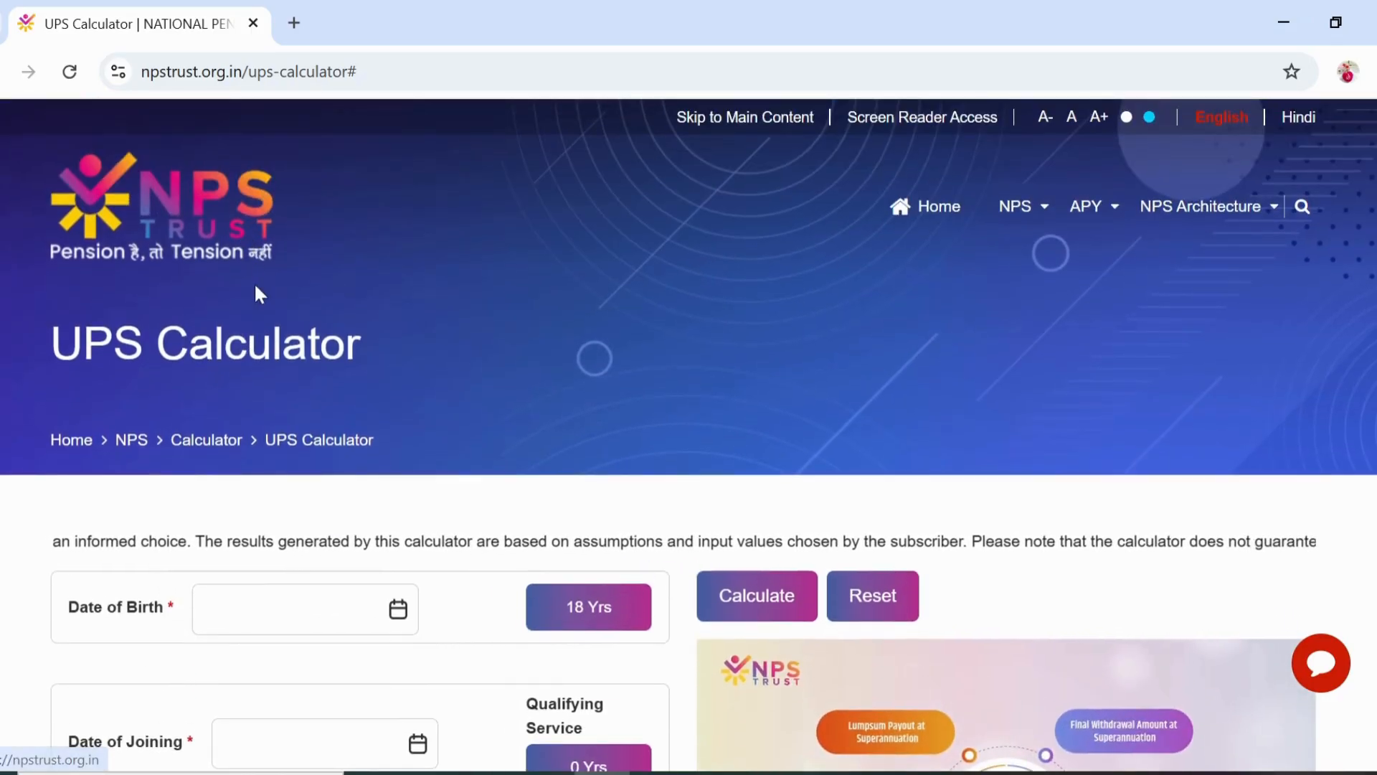
Fill in the subscriber's date of birth in the UPS calculator form
click(272, 609)
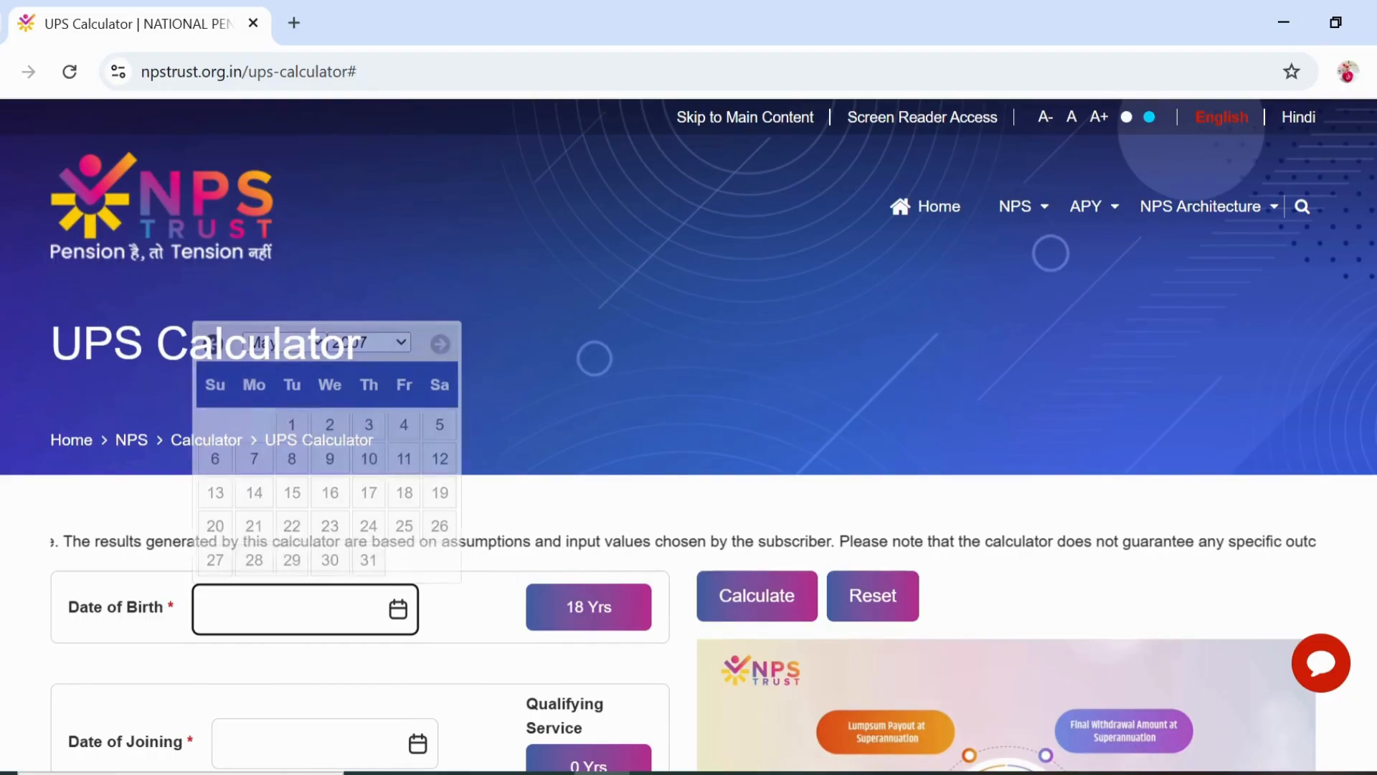
click(391, 346)
scroll(354, 391, up, 1)
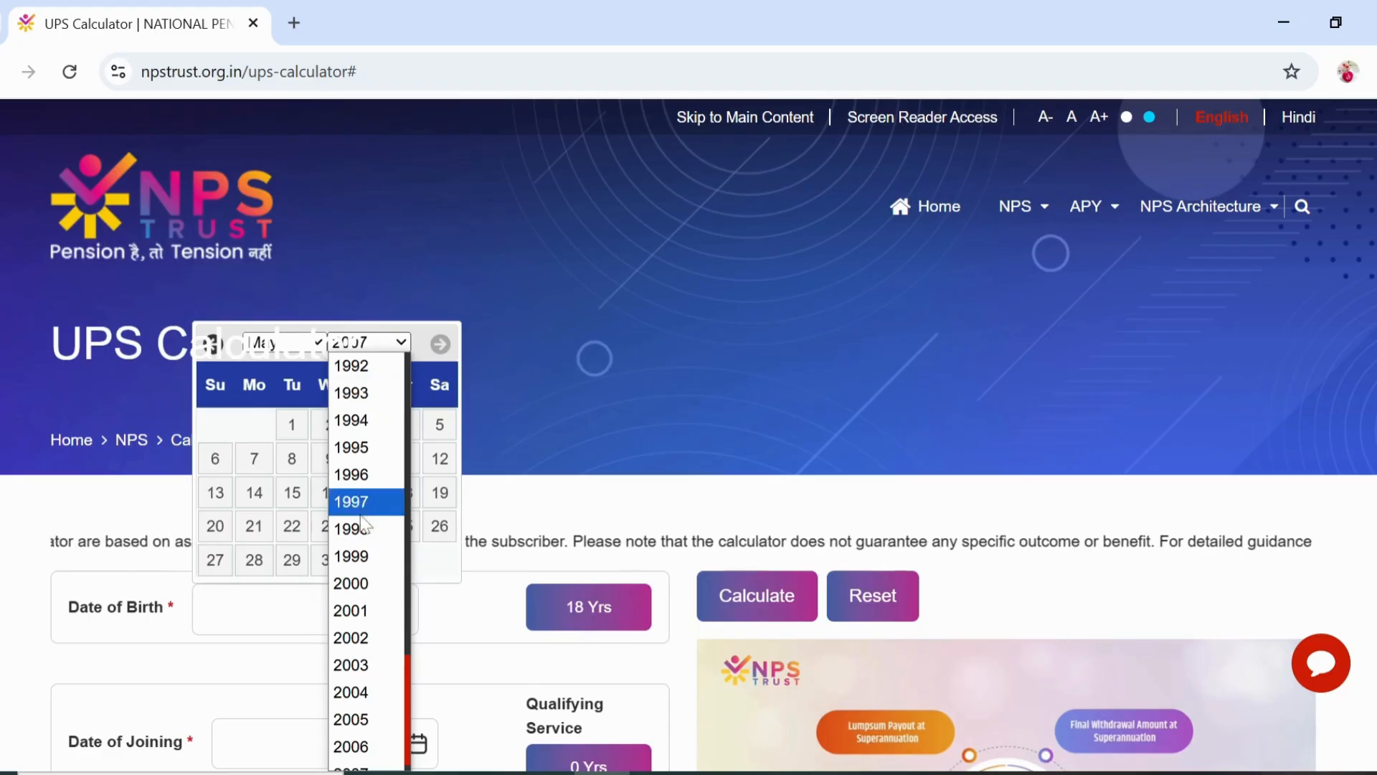
click(368, 577)
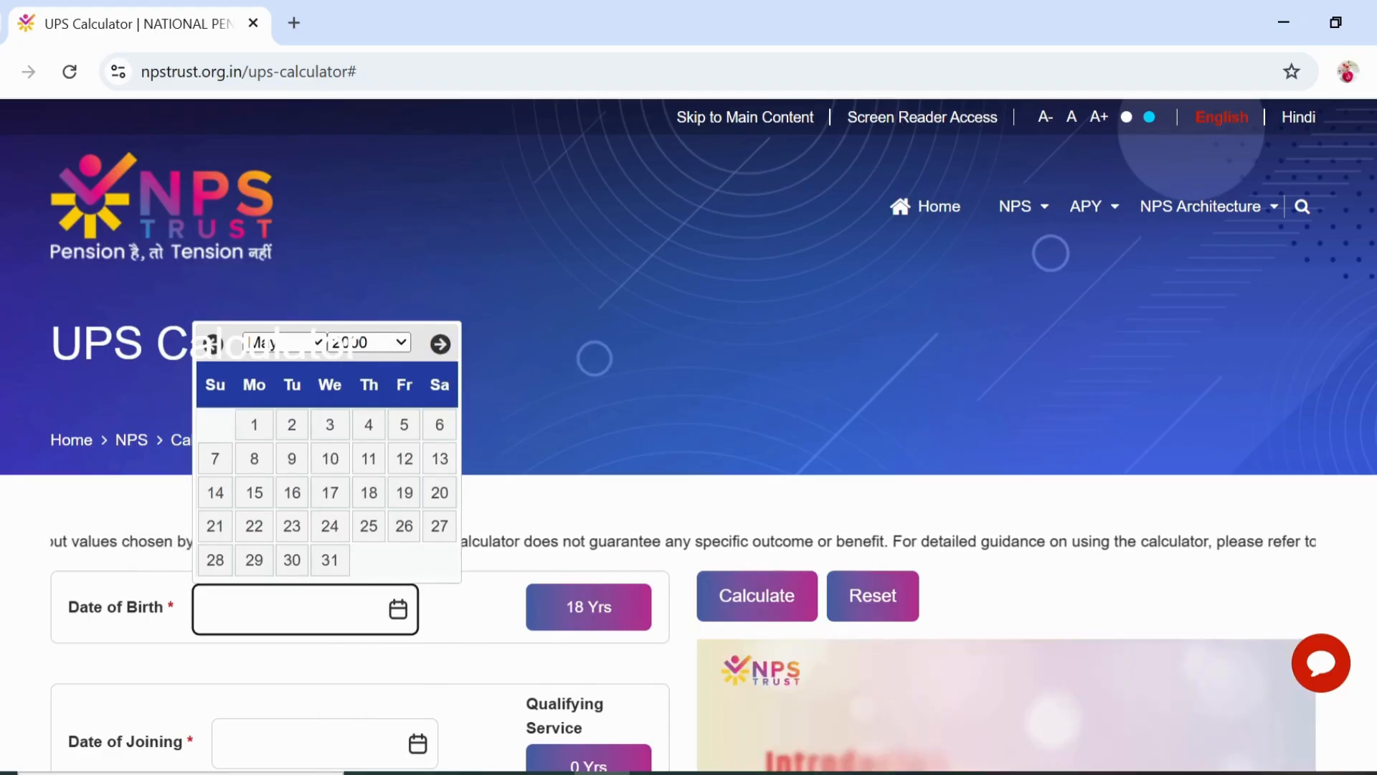
click(293, 505)
click(294, 609)
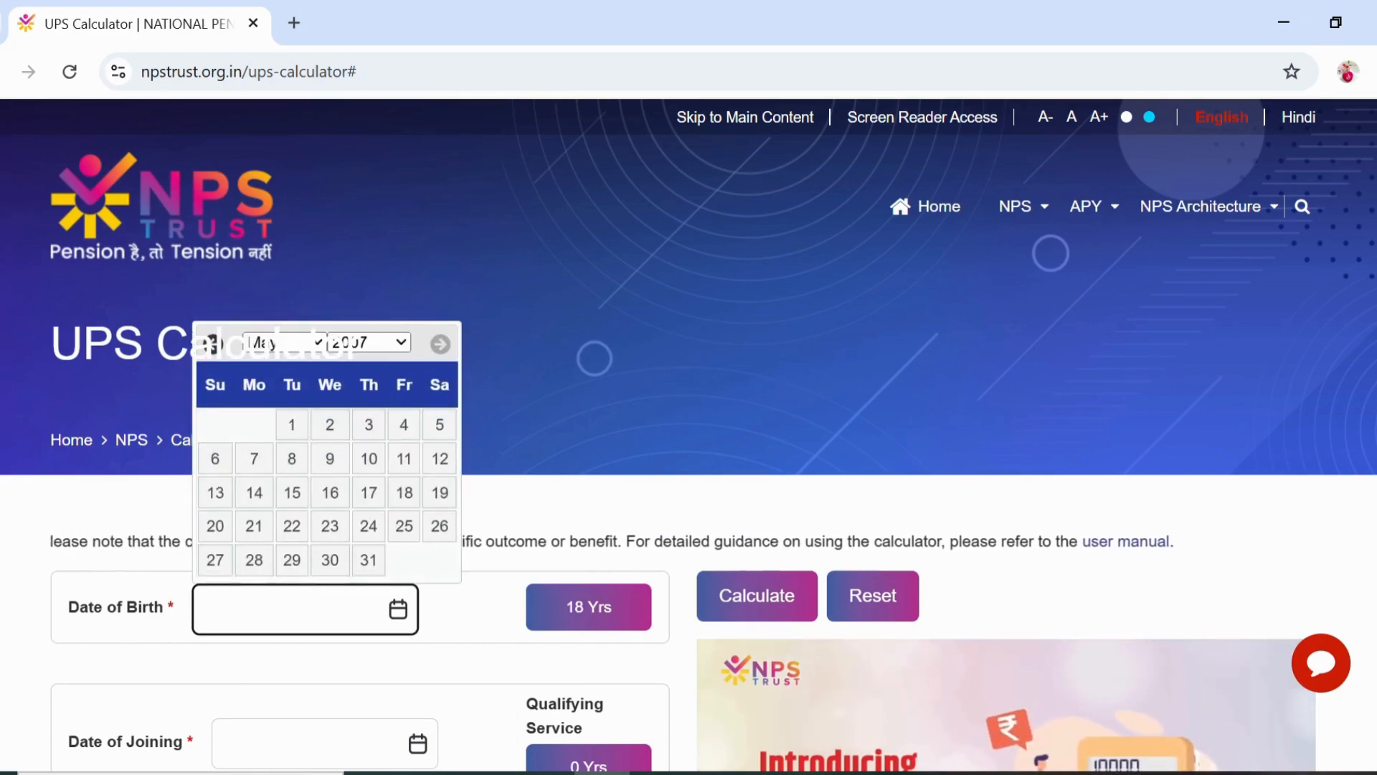
key(Escape)
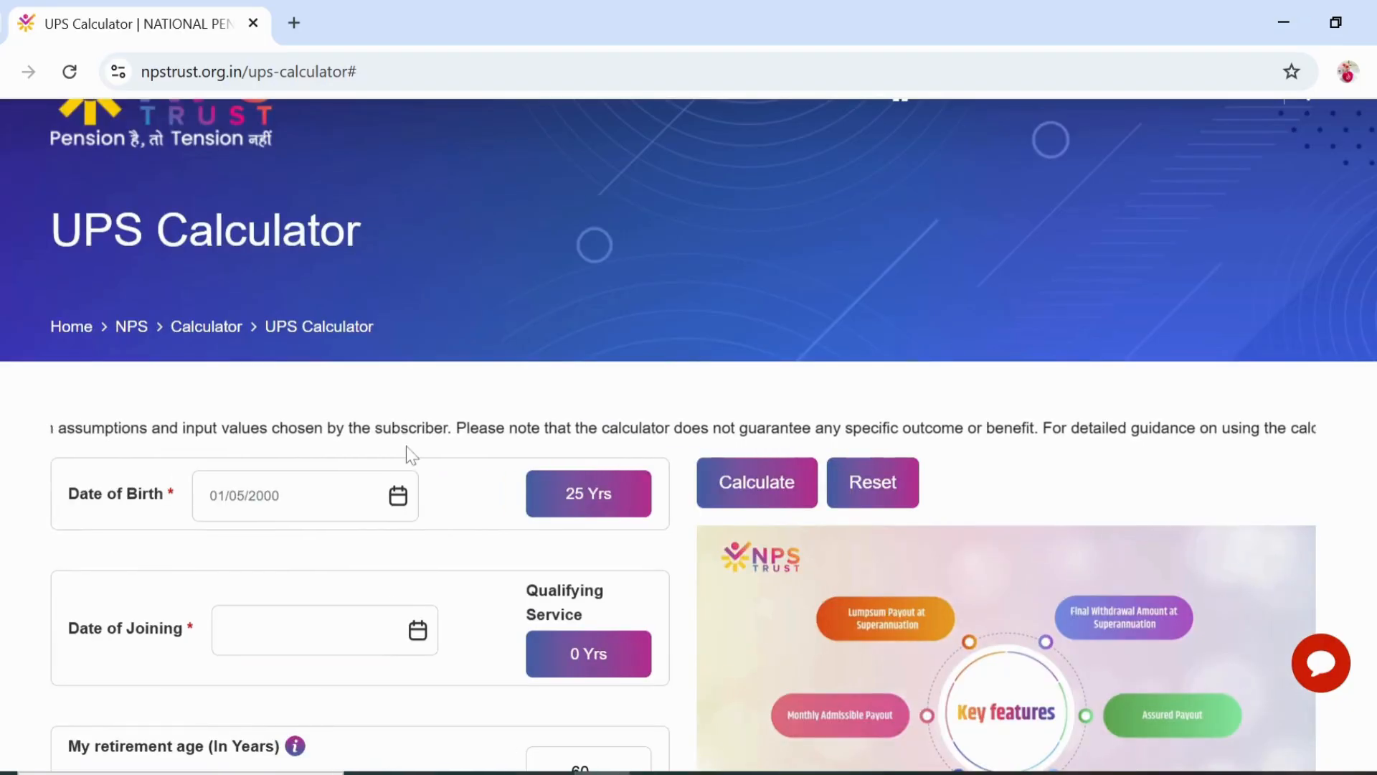
Set the date of joining to 01/01/2025
scroll(405, 456, down, 2)
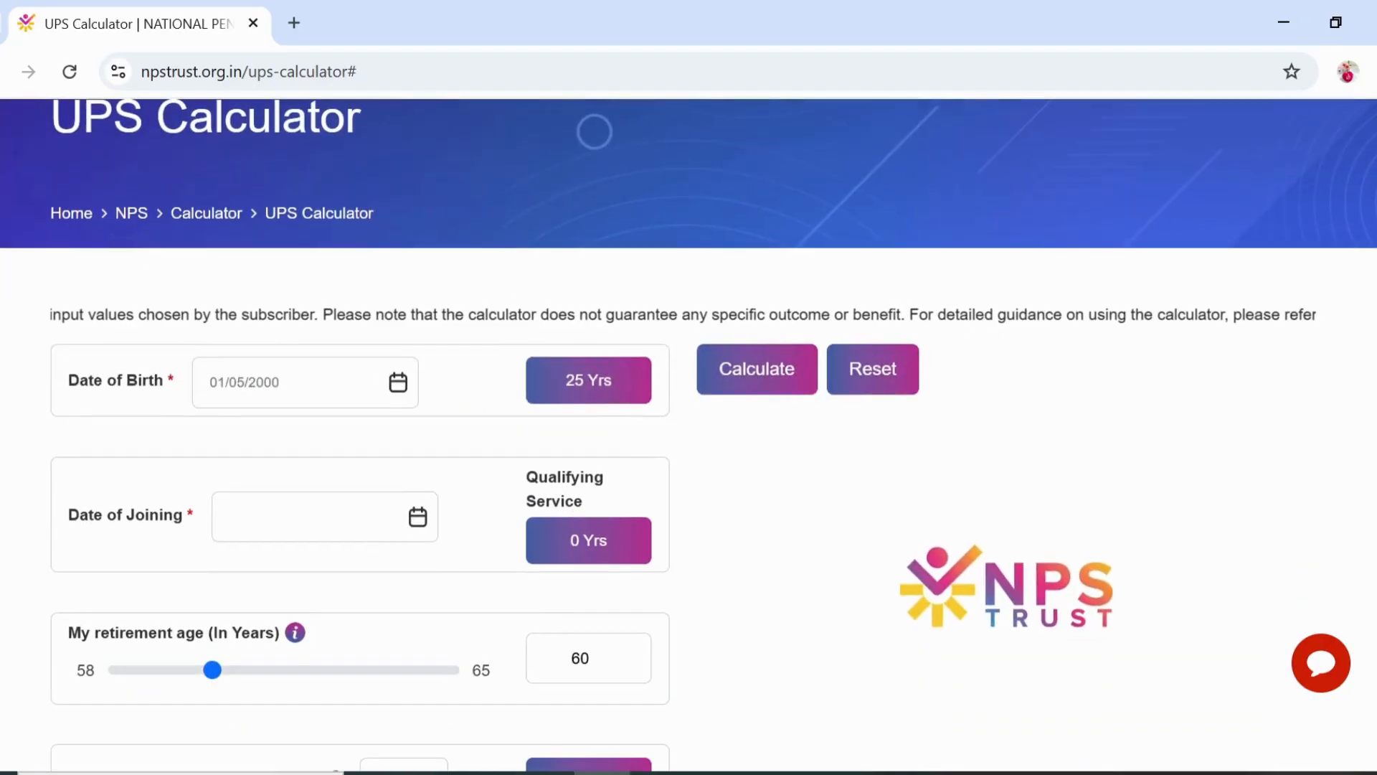
click(308, 516)
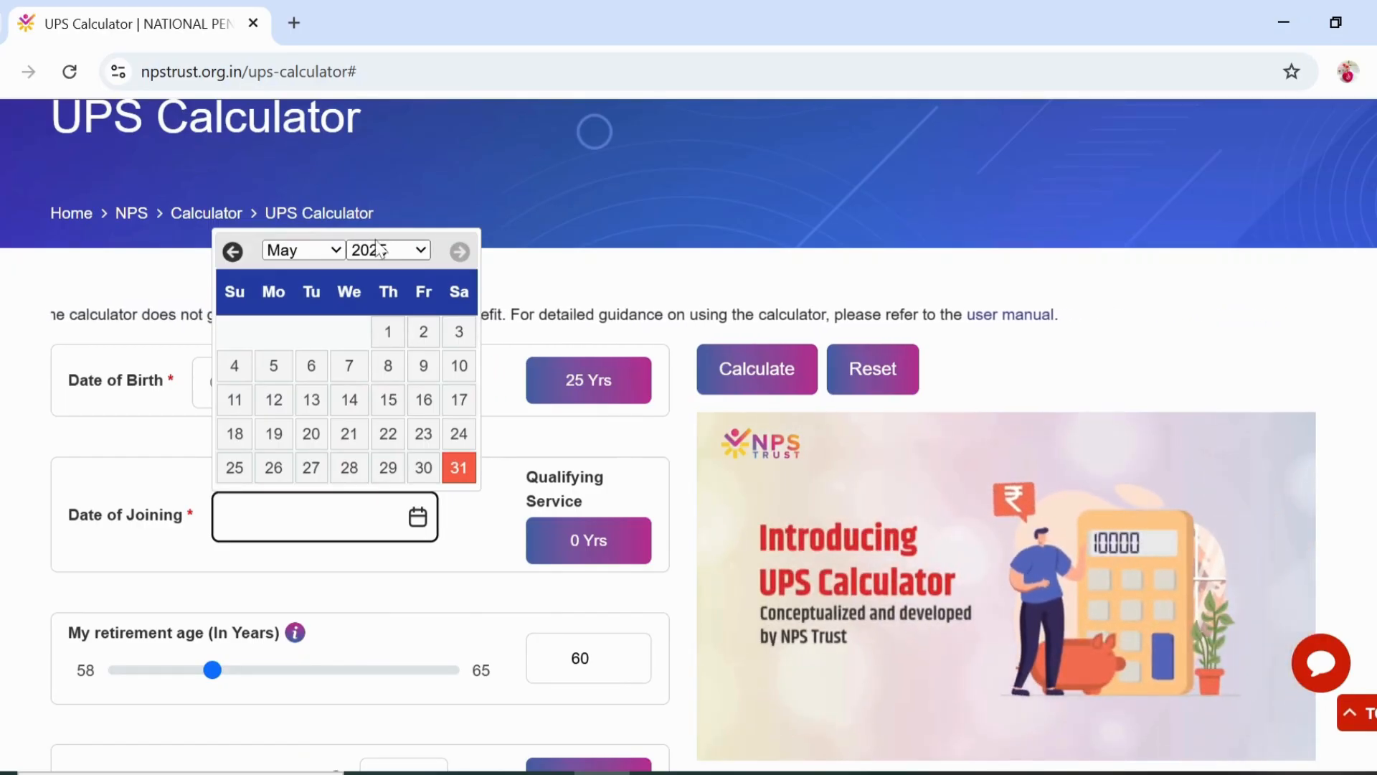
click(316, 250)
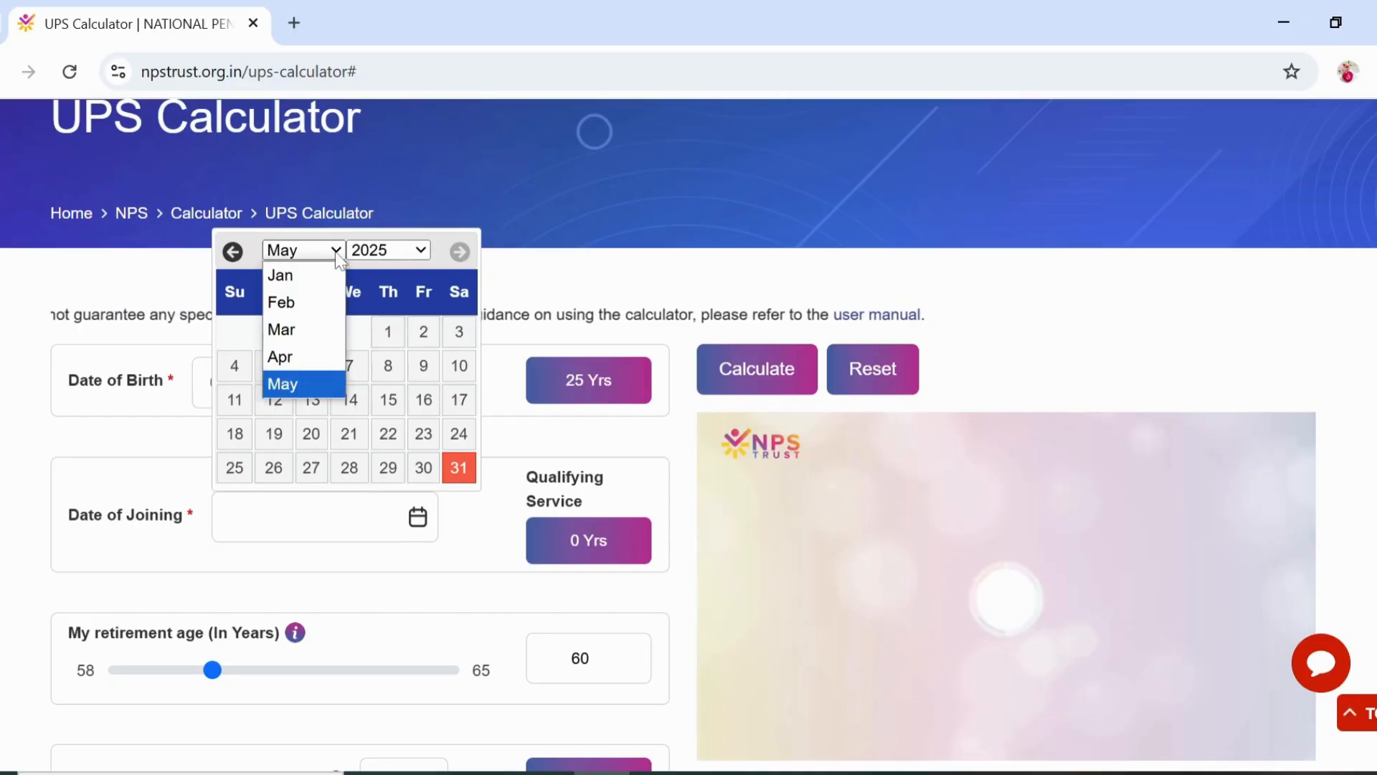
click(316, 275)
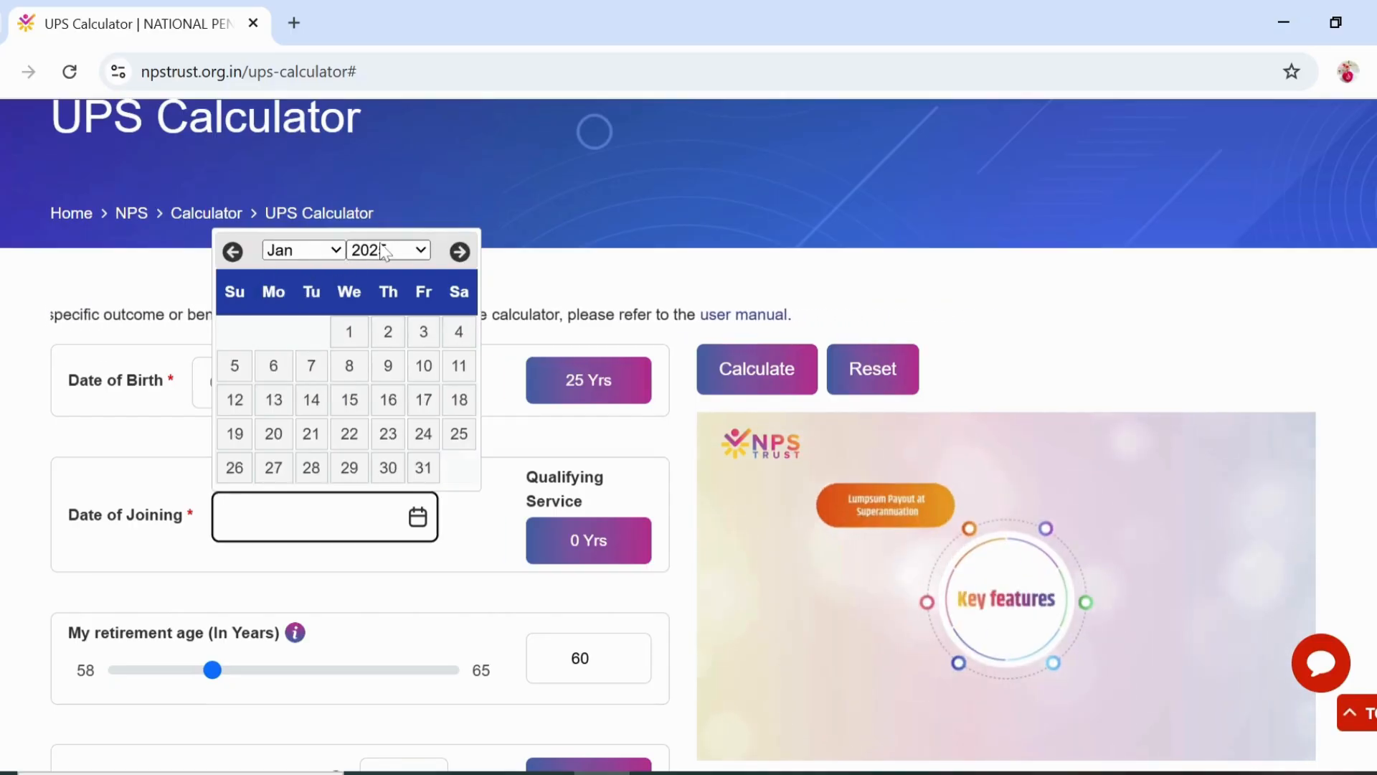
click(349, 331)
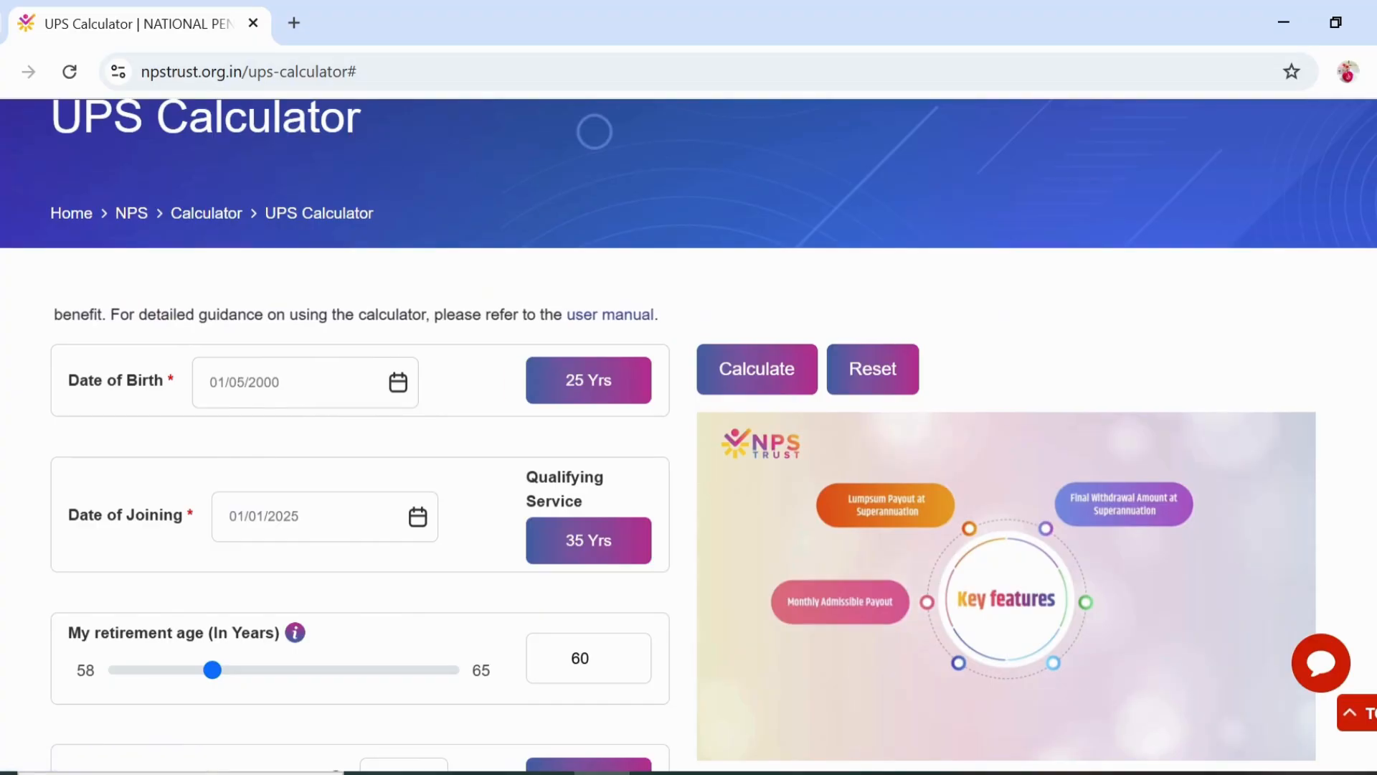
Try a retirement age of 59 years and return it to 60
scroll(273, 485, down, 2)
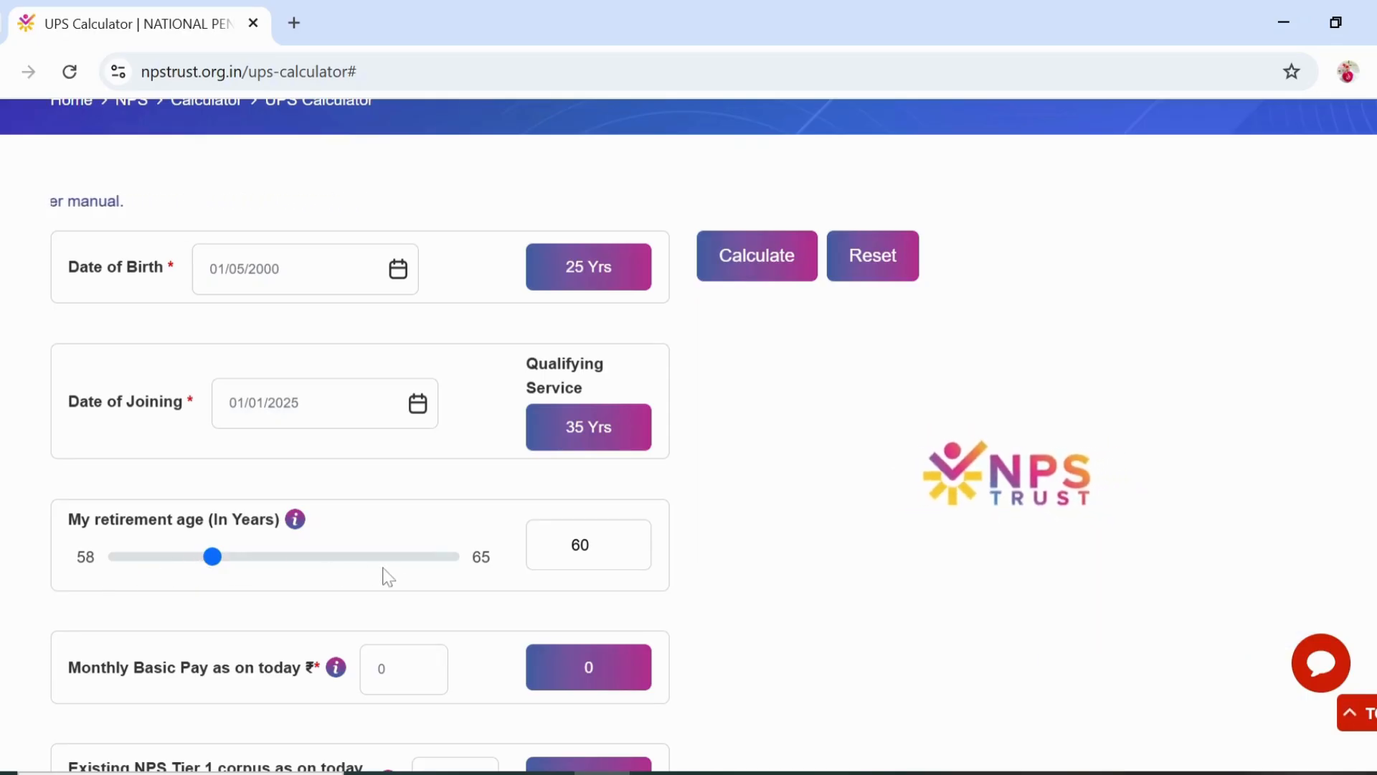
drag(216, 571, 163, 565)
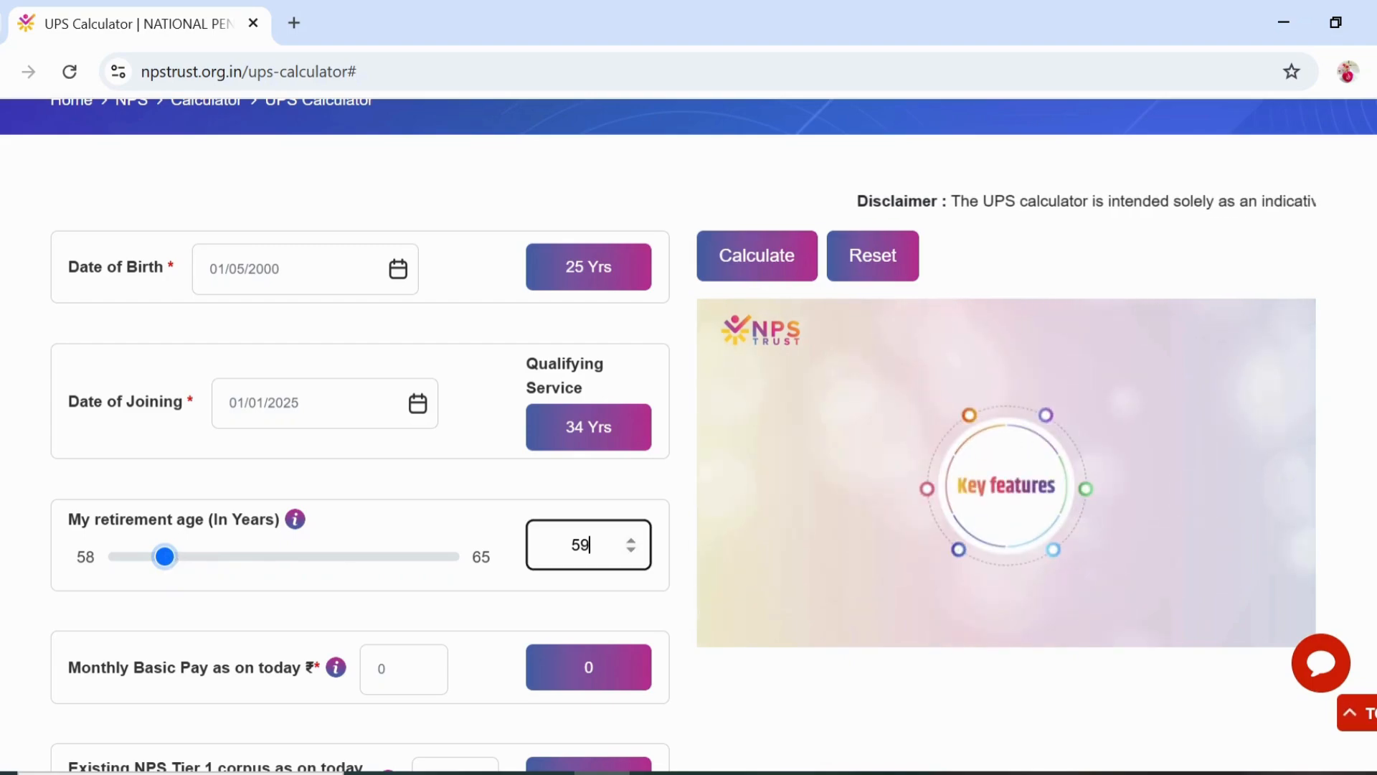
click(581, 544)
key(Up)
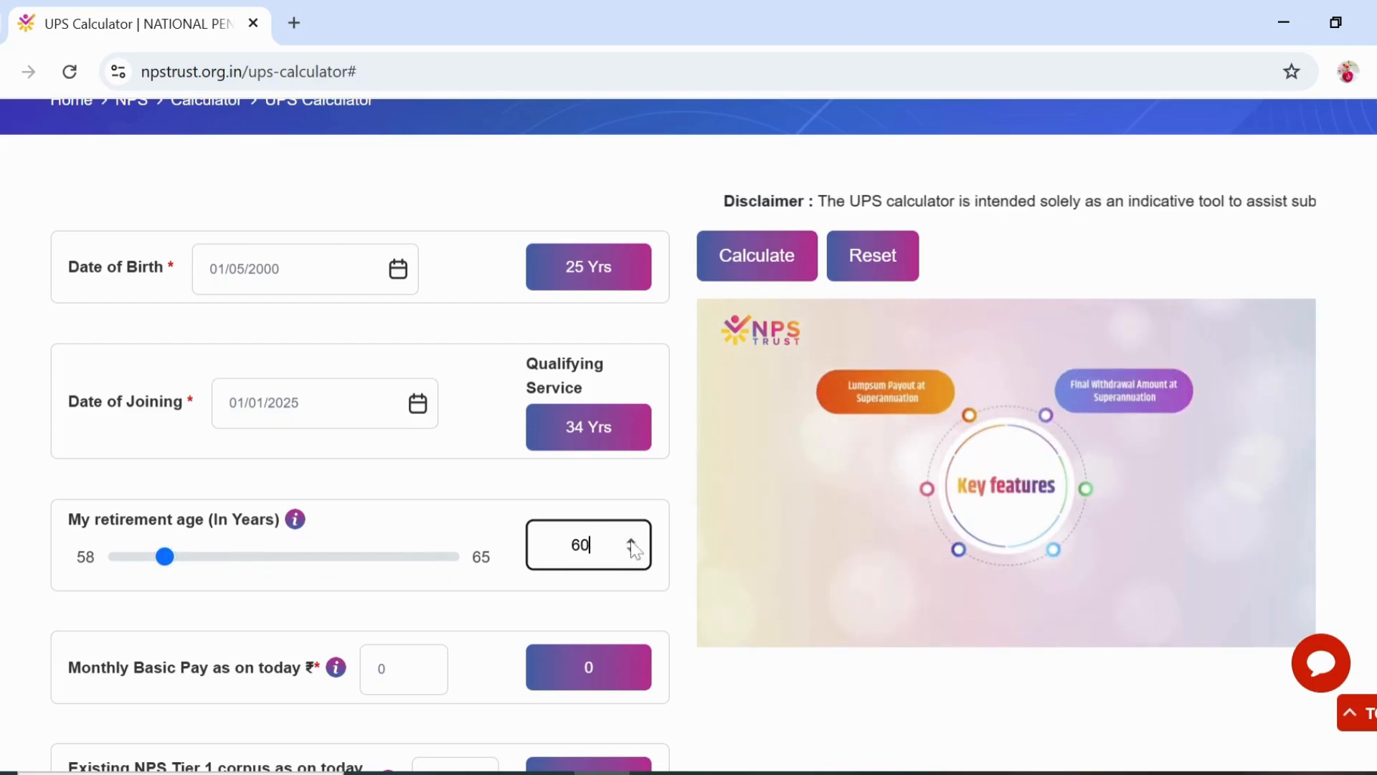
Enter a monthly basic pay of 25,500 rupees and an existing NPS Tier 1 corpus of 0
scroll(305, 580, down, 1)
click(402, 555)
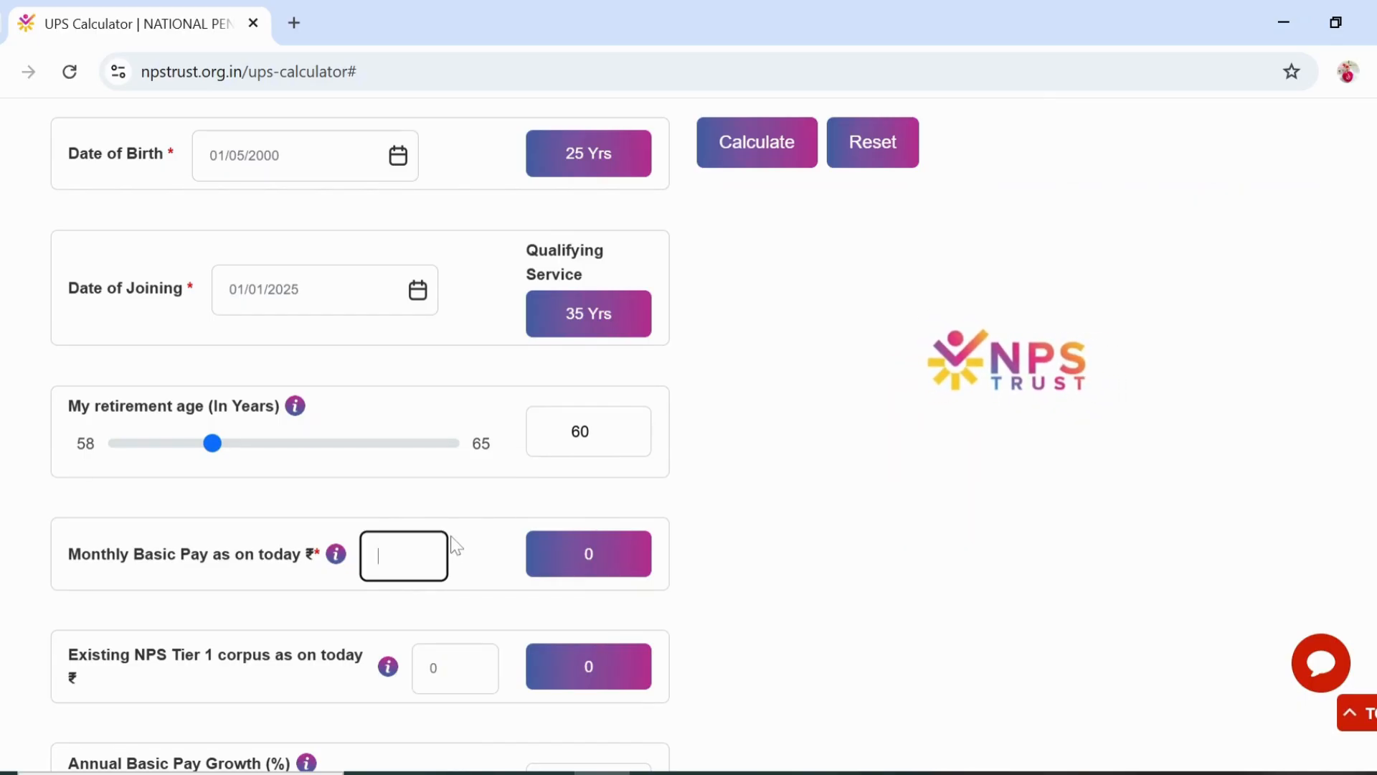
text(5500)
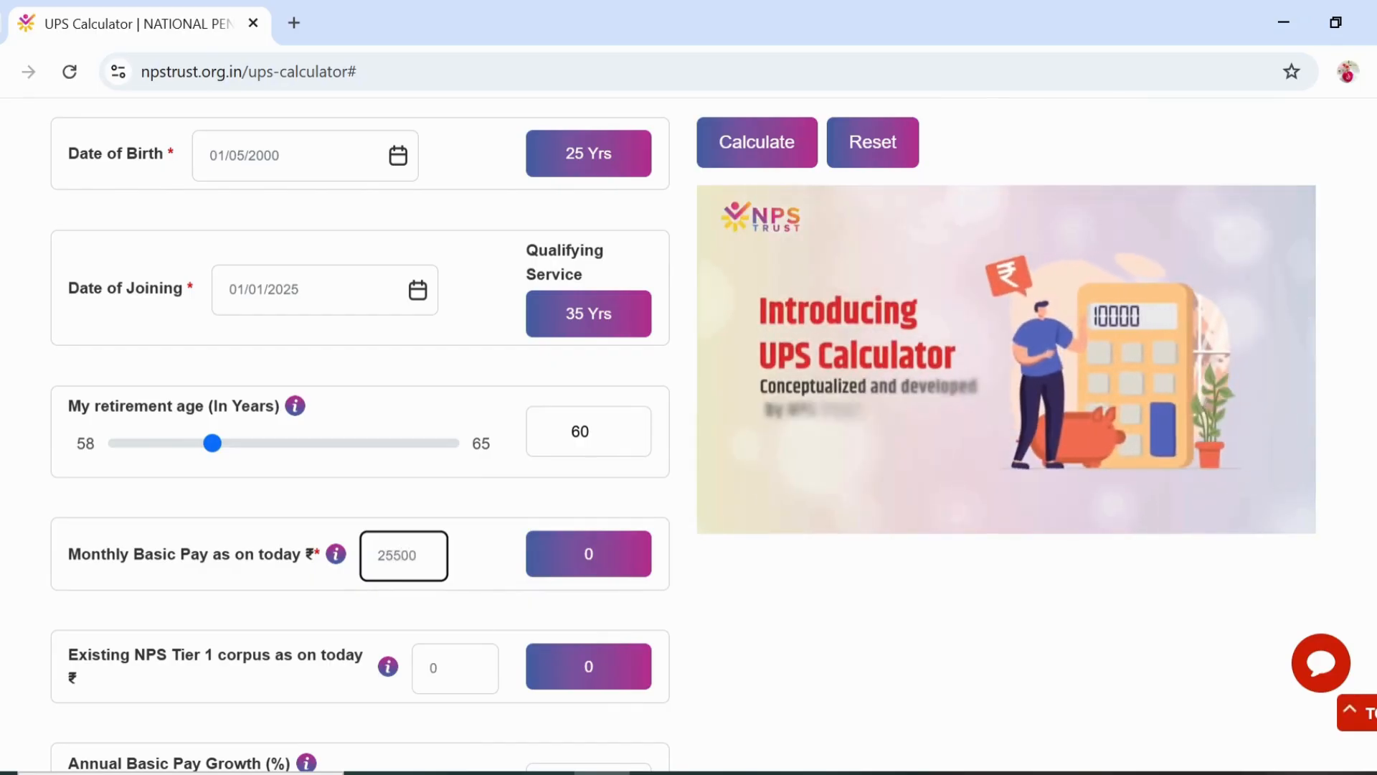
key(Tab)
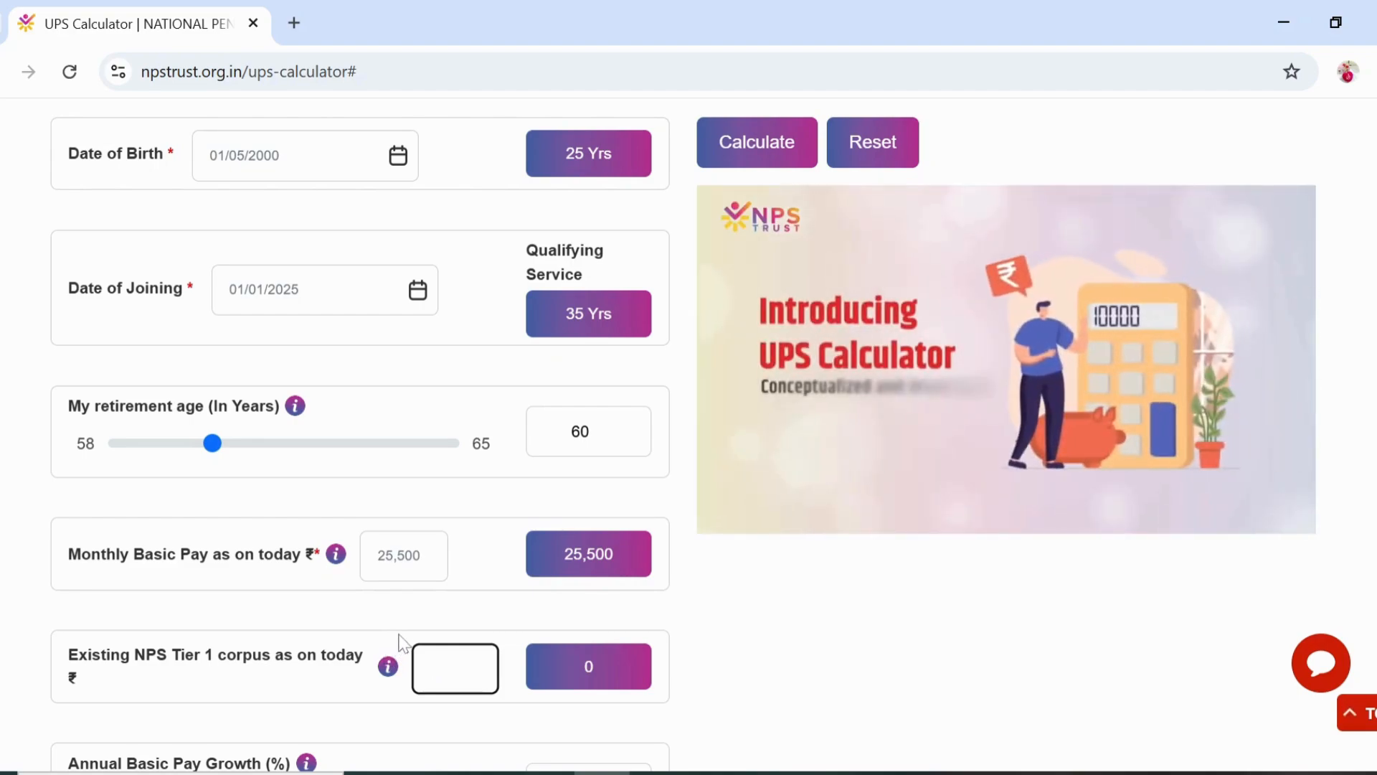
text(0)
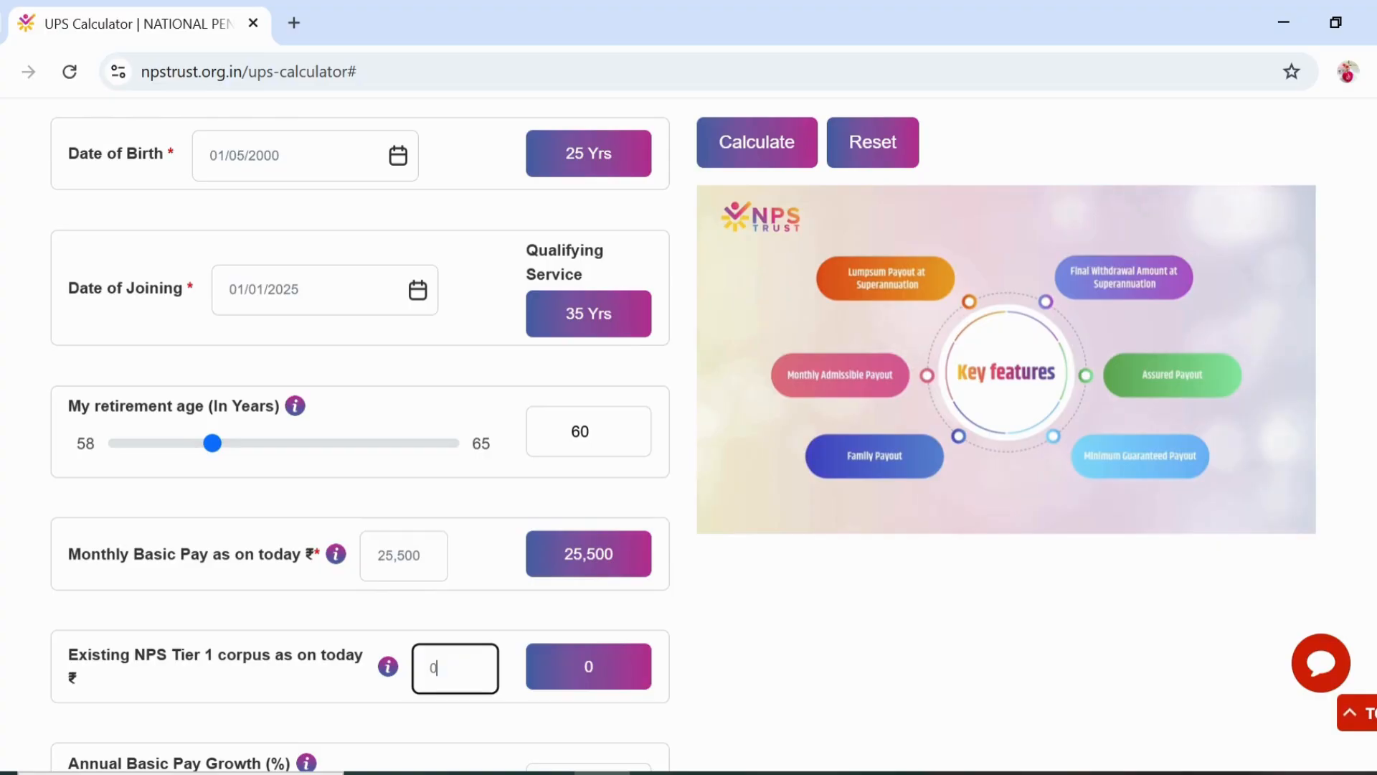
Set the annual basic pay growth to 3% and the annual dearness allowance growth to 5%
scroll(492, 686, down, 3)
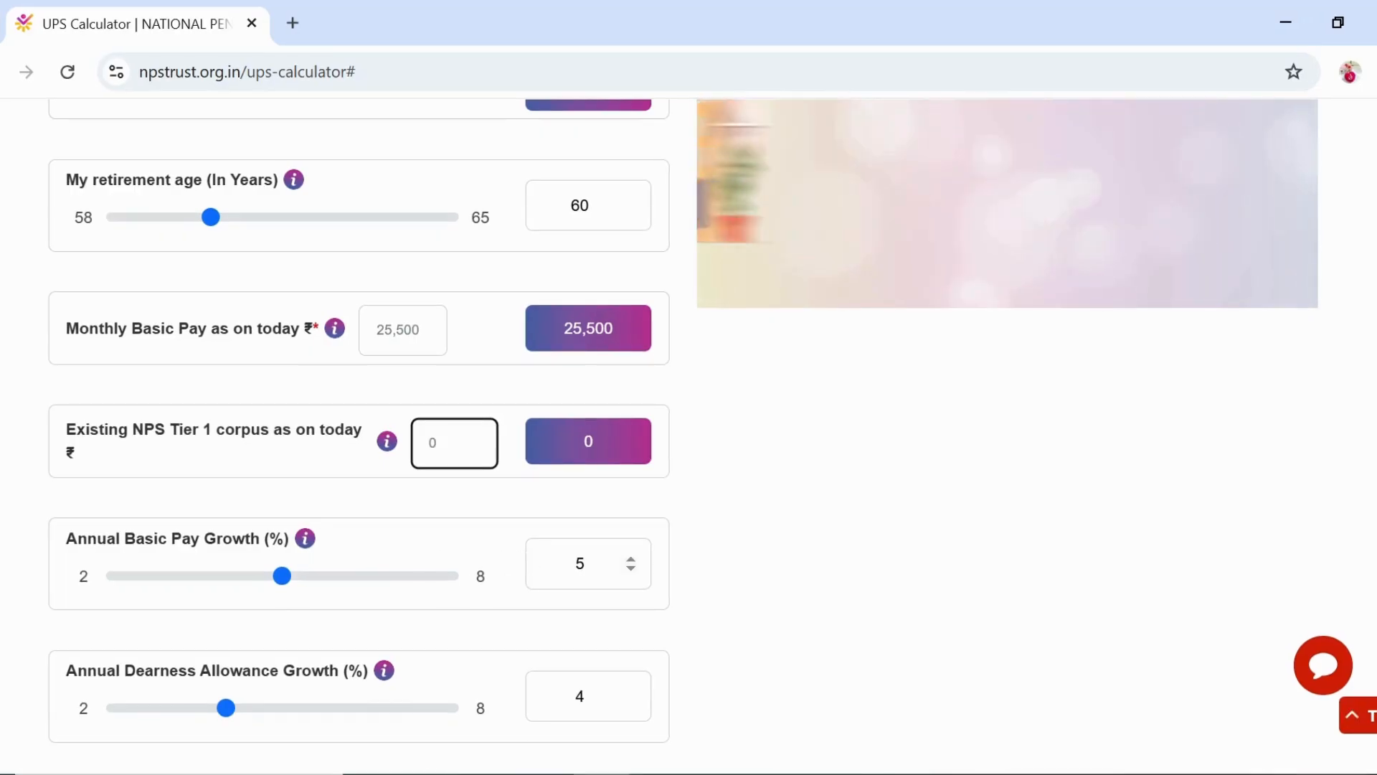
click(631, 570)
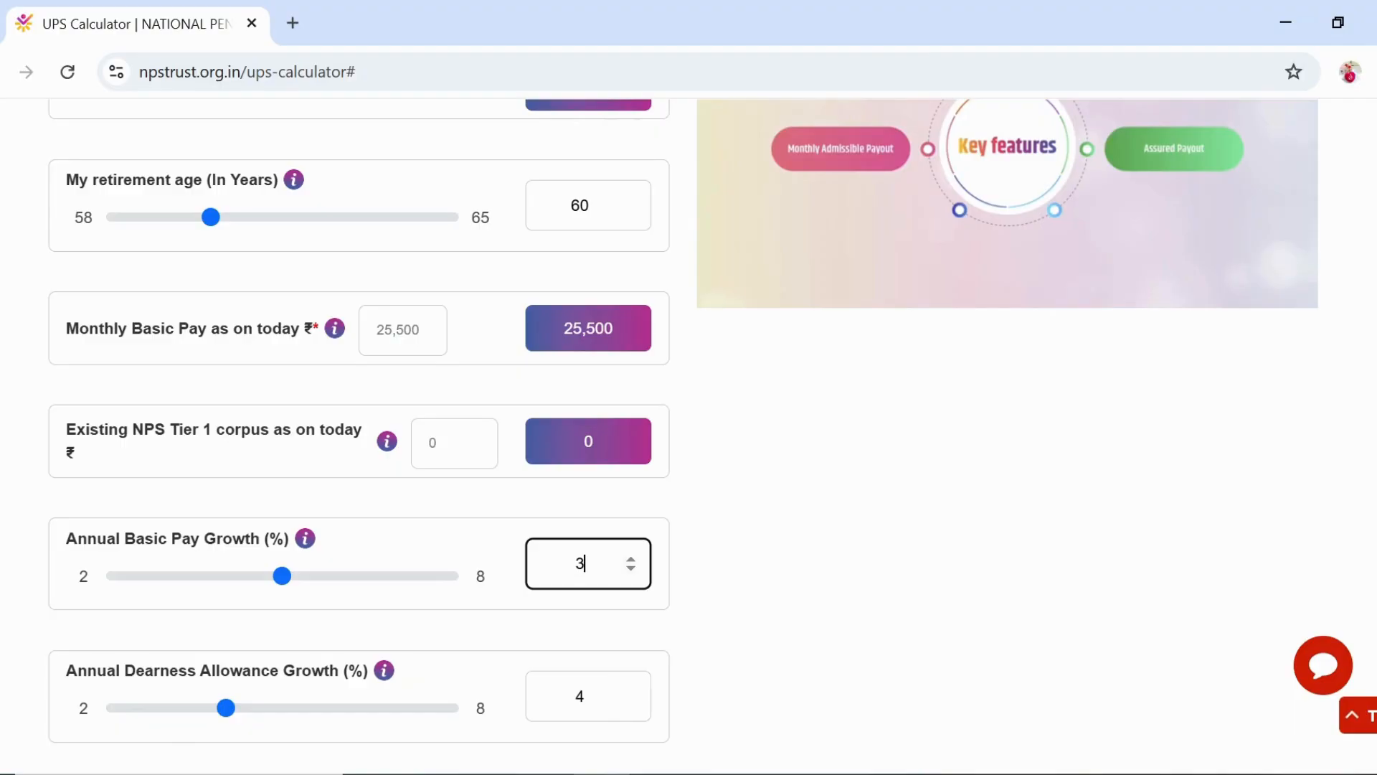
scroll(298, 616, down, 2)
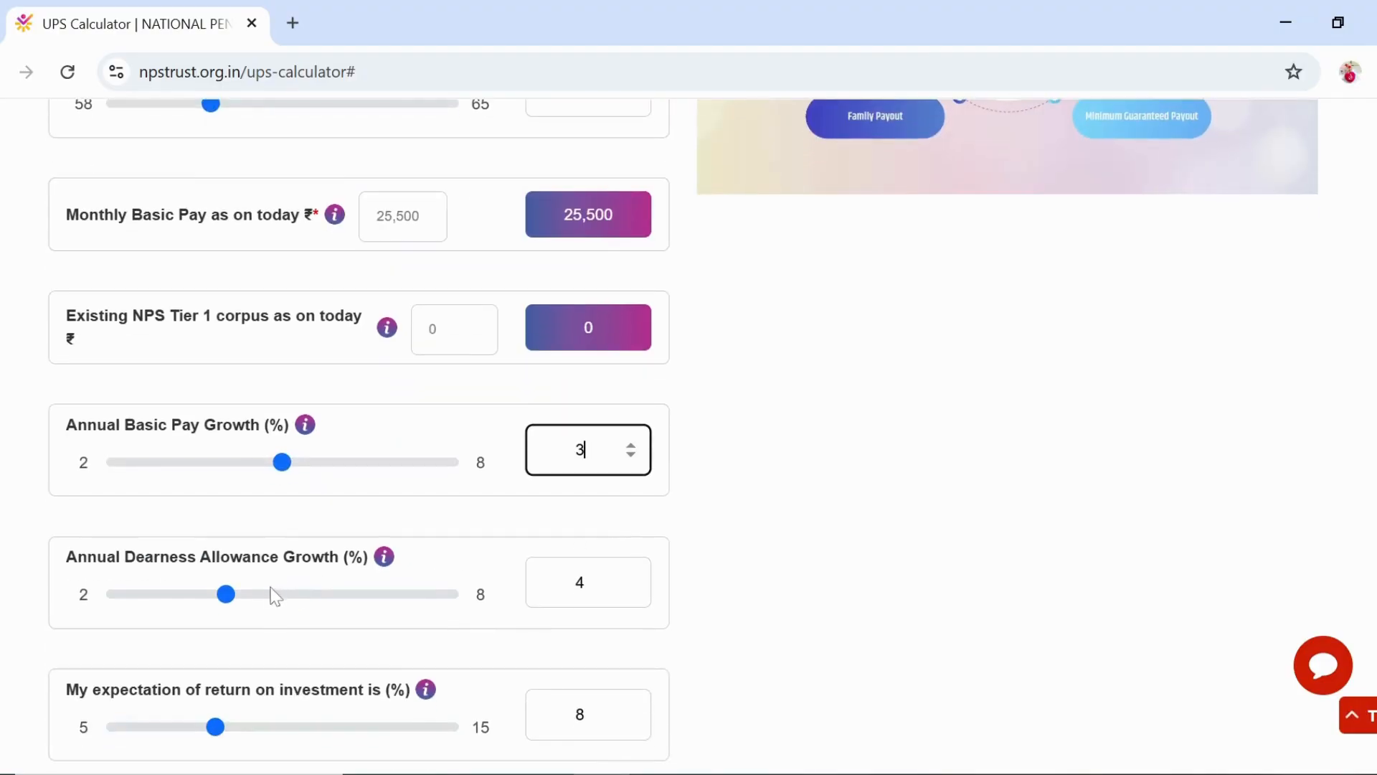
click(585, 582)
key(BackSpace)
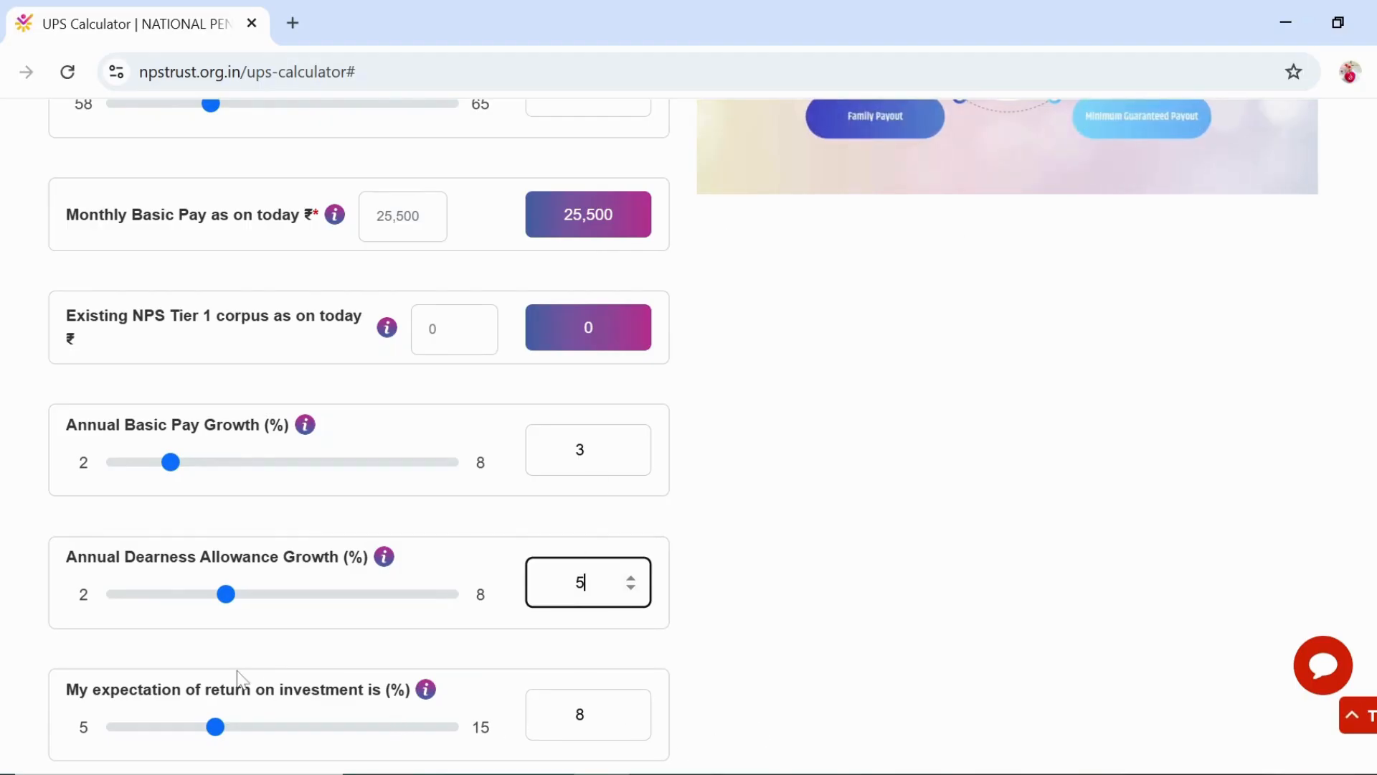
Set the expected return on investment to 6%
scroll(223, 637, down, 1)
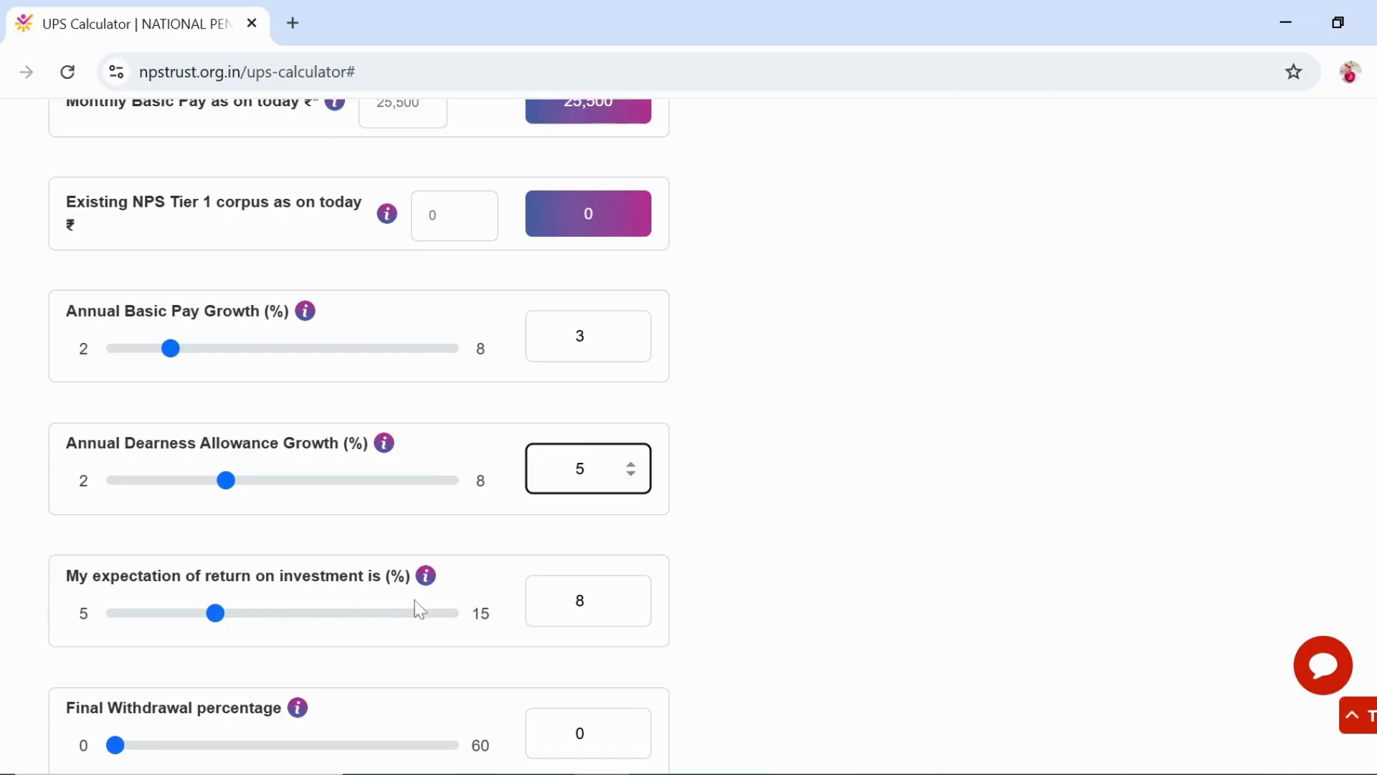
click(589, 601)
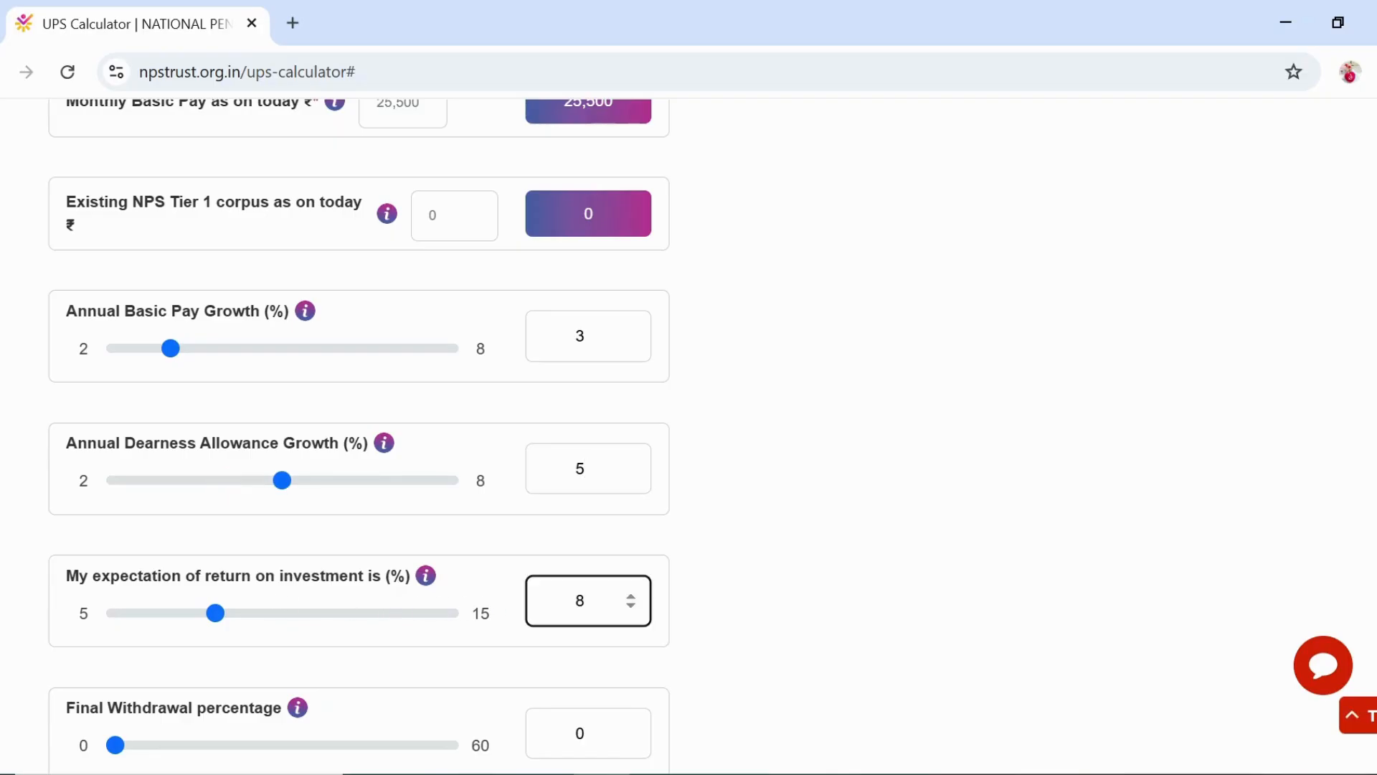
key(BackSpace)
text(6)
scroll(547, 670, down, 2)
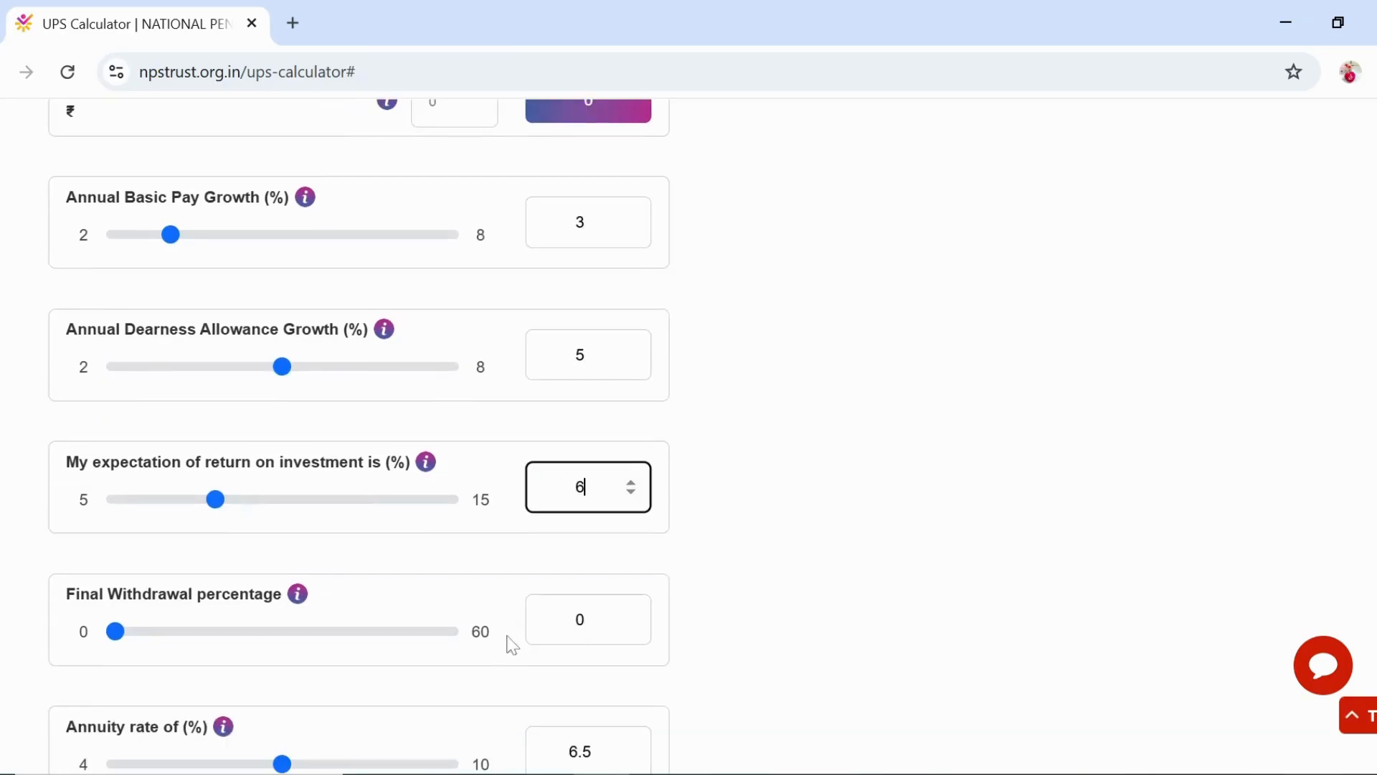
click(521, 578)
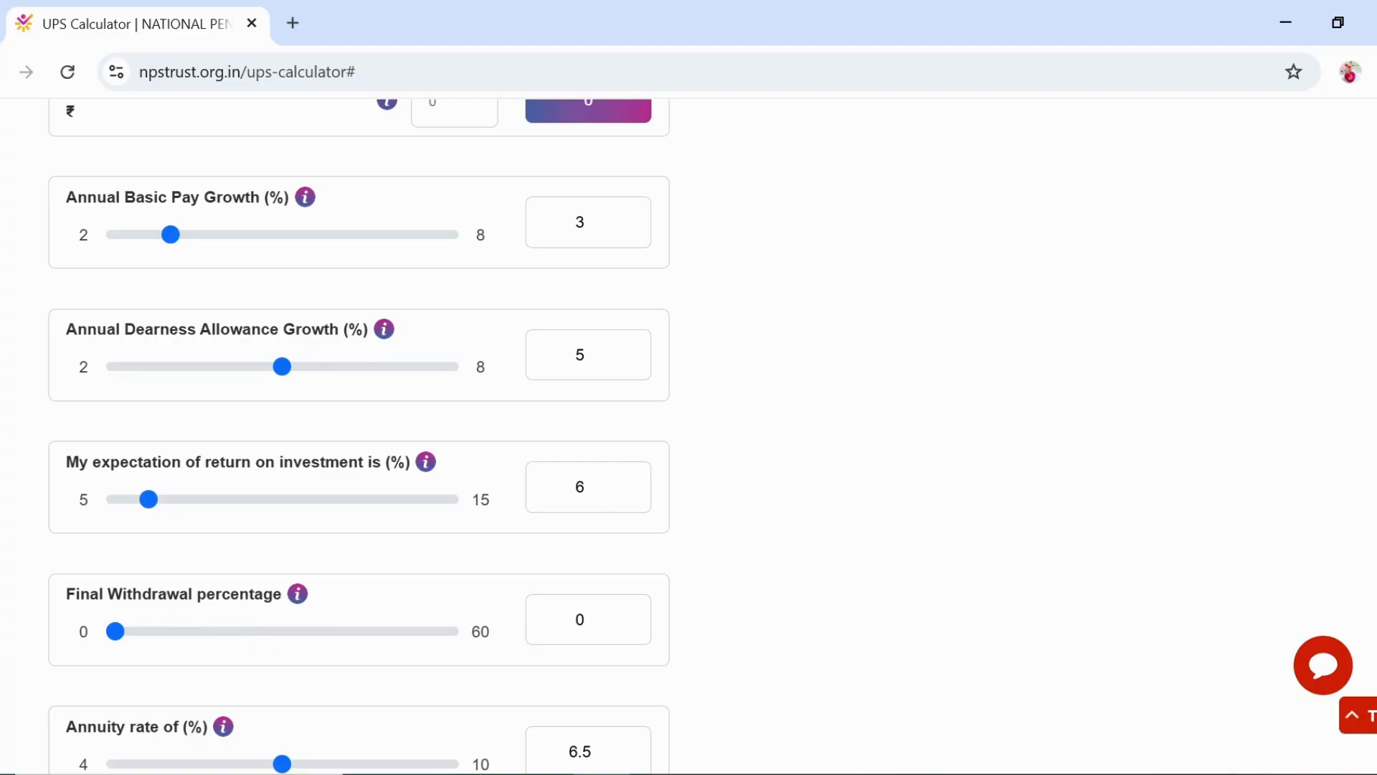
Raise the final withdrawal percentage to the maximum of 60
double_click(198, 604)
click(192, 629)
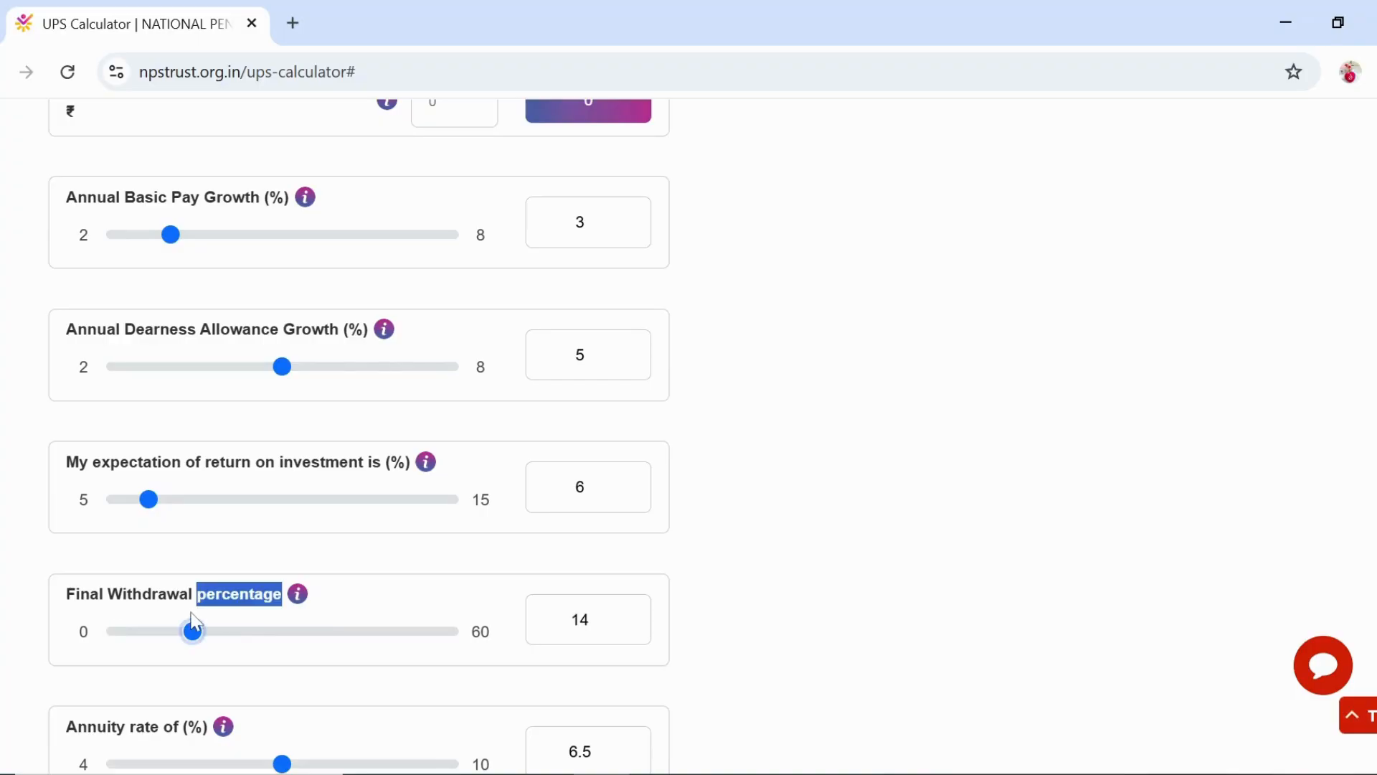
drag(194, 635, 121, 646)
click(344, 630)
drag(346, 645, 120, 660)
click(175, 654)
drag(175, 634, 453, 673)
Set the subscriber's life expectancy to 75 years
scroll(445, 616, down, 3)
click(210, 588)
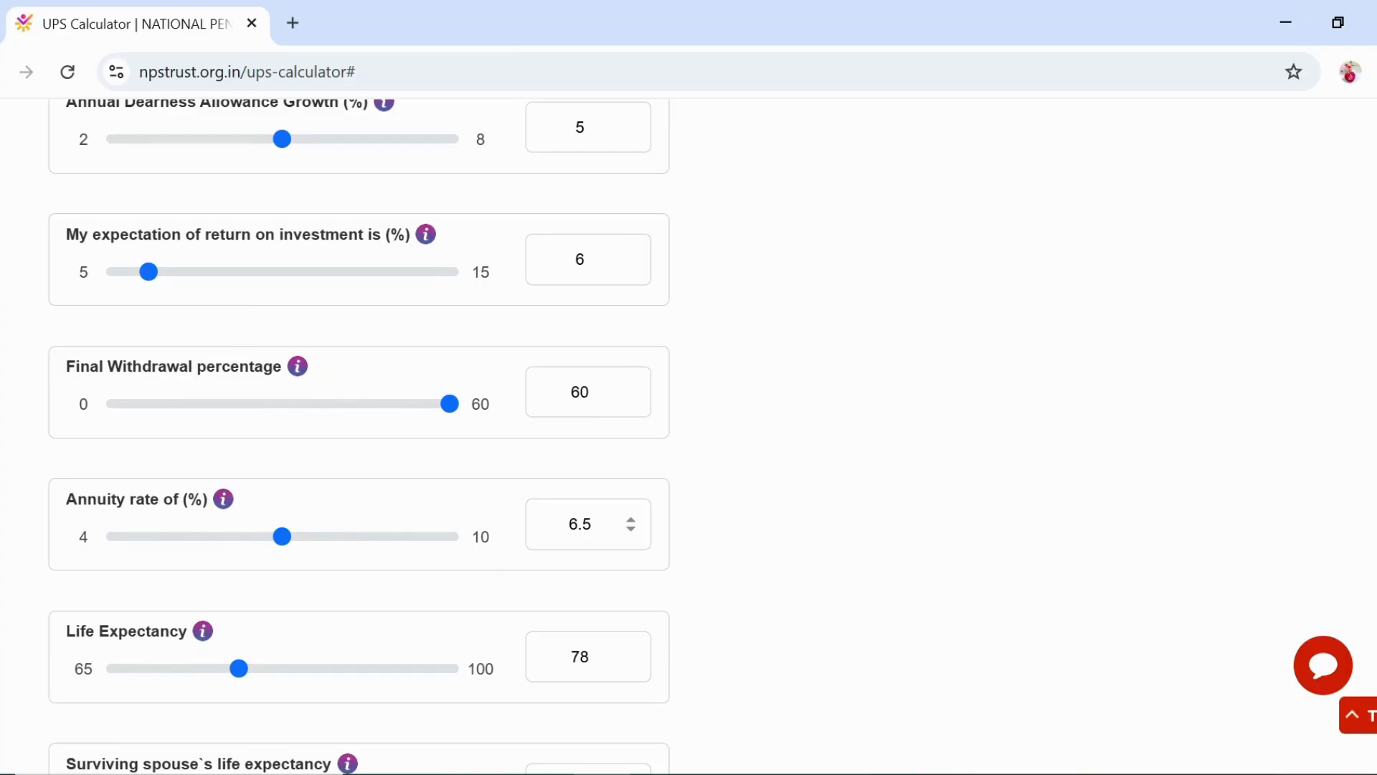
scroll(347, 547, down, 2)
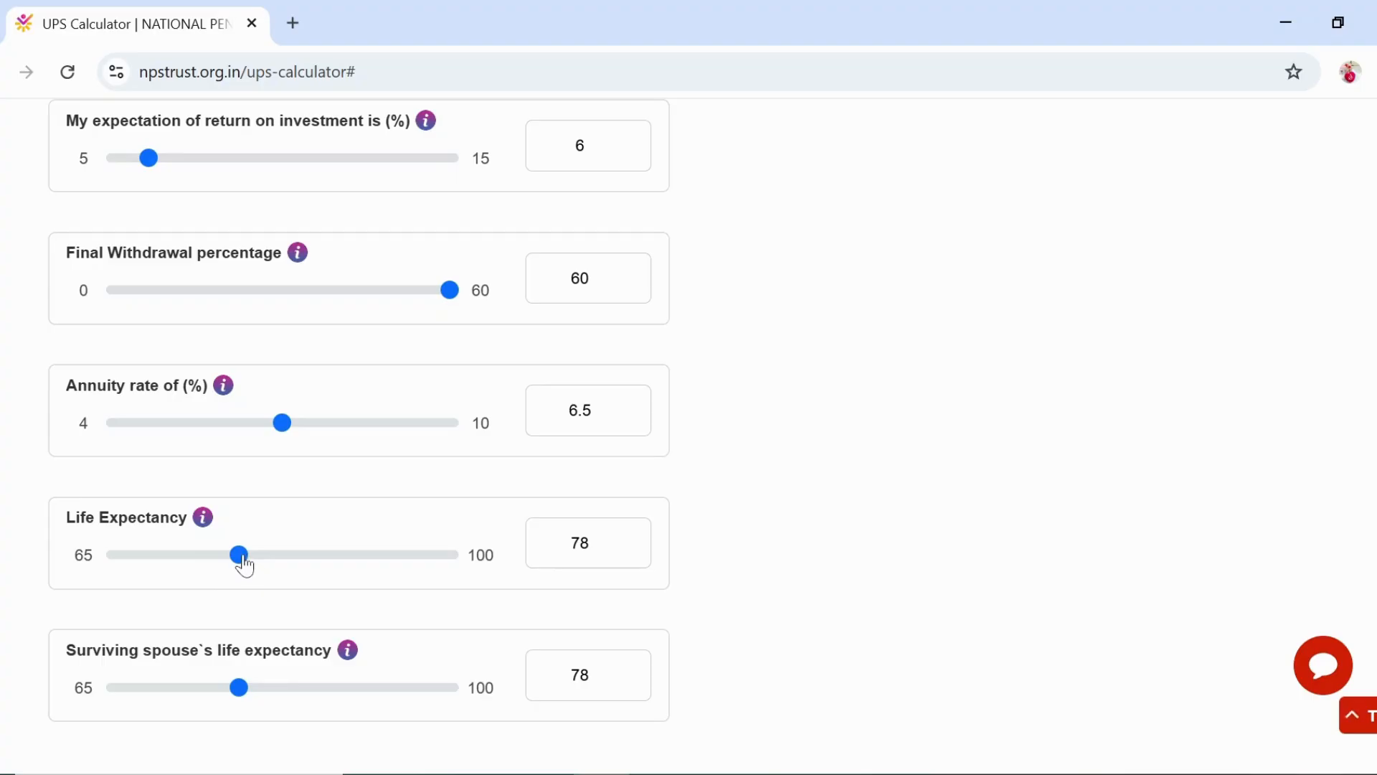
drag(238, 559, 214, 566)
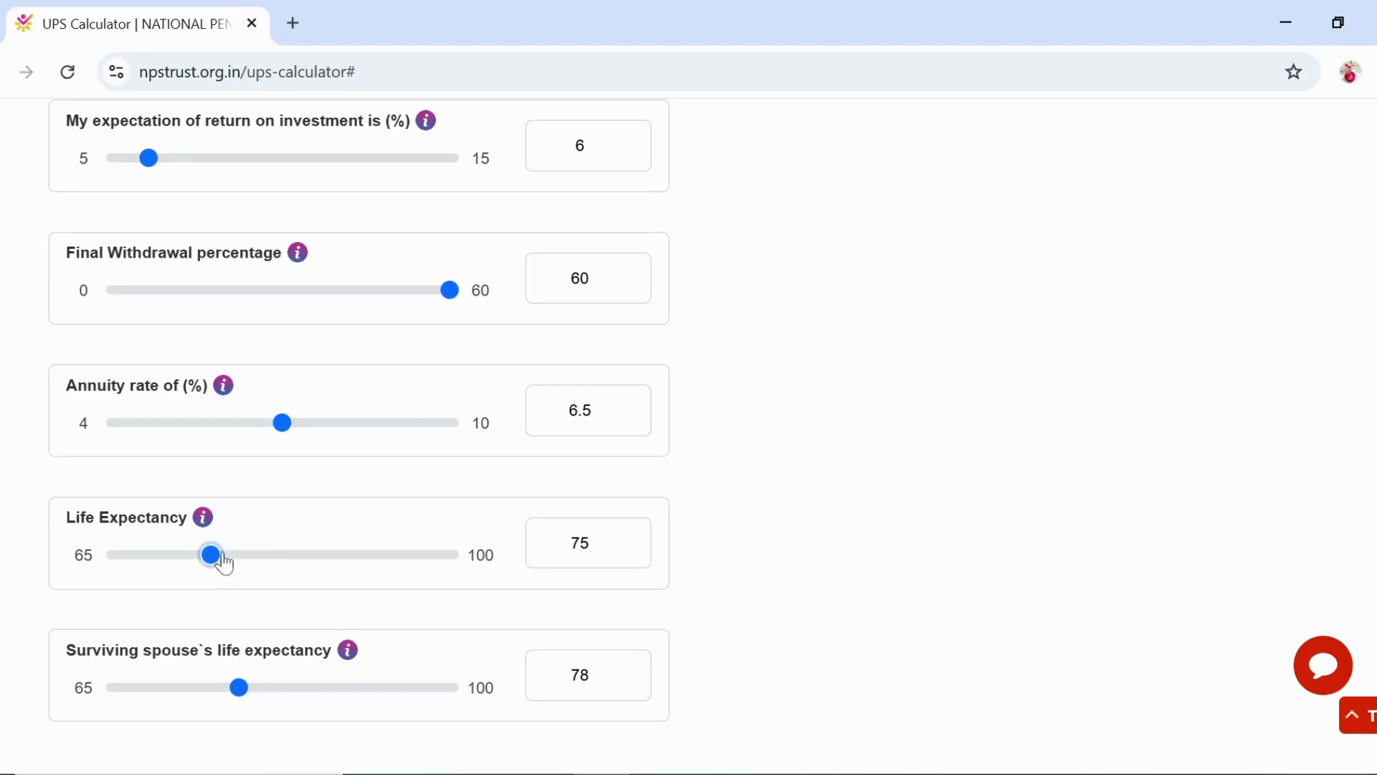
Set the surviving spouse's life expectancy to 75 years
scroll(479, 548, down, 2)
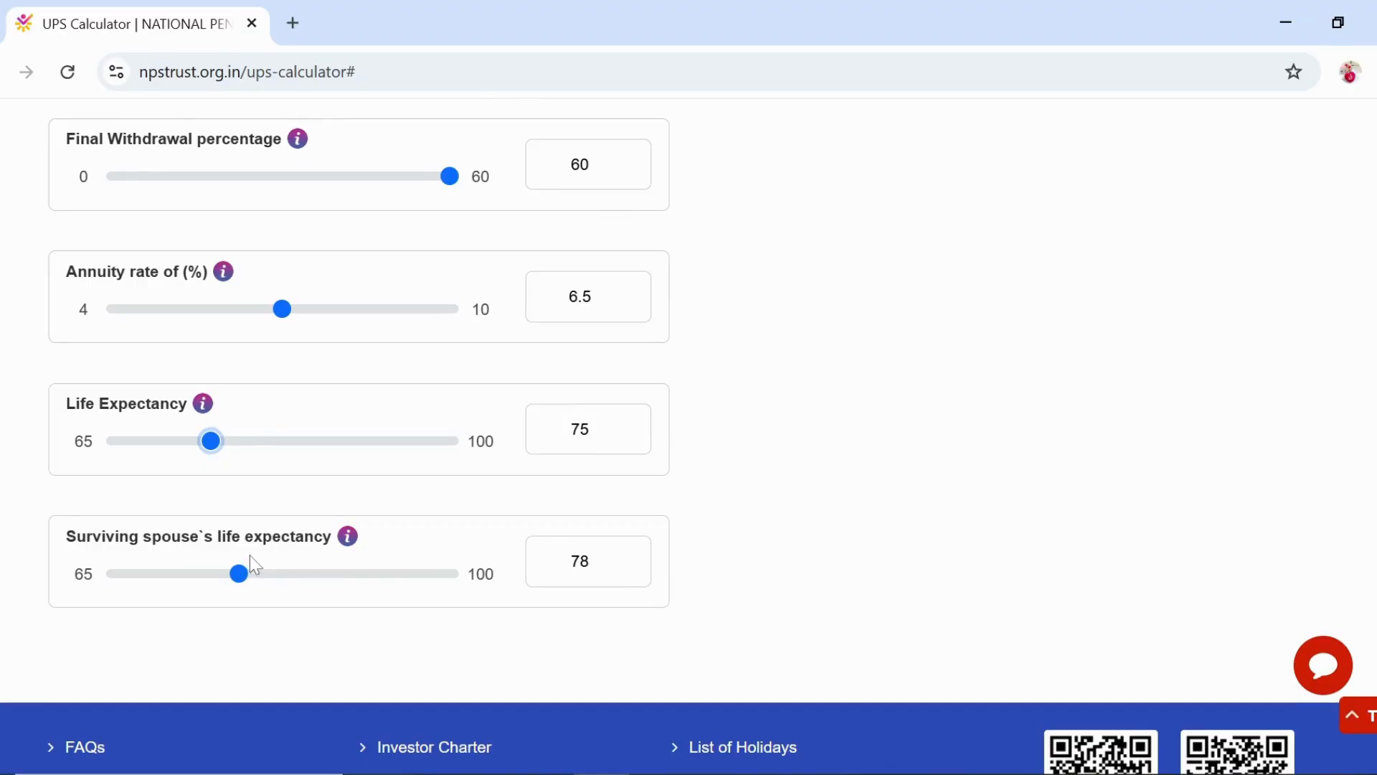
click(239, 574)
drag(241, 578, 228, 586)
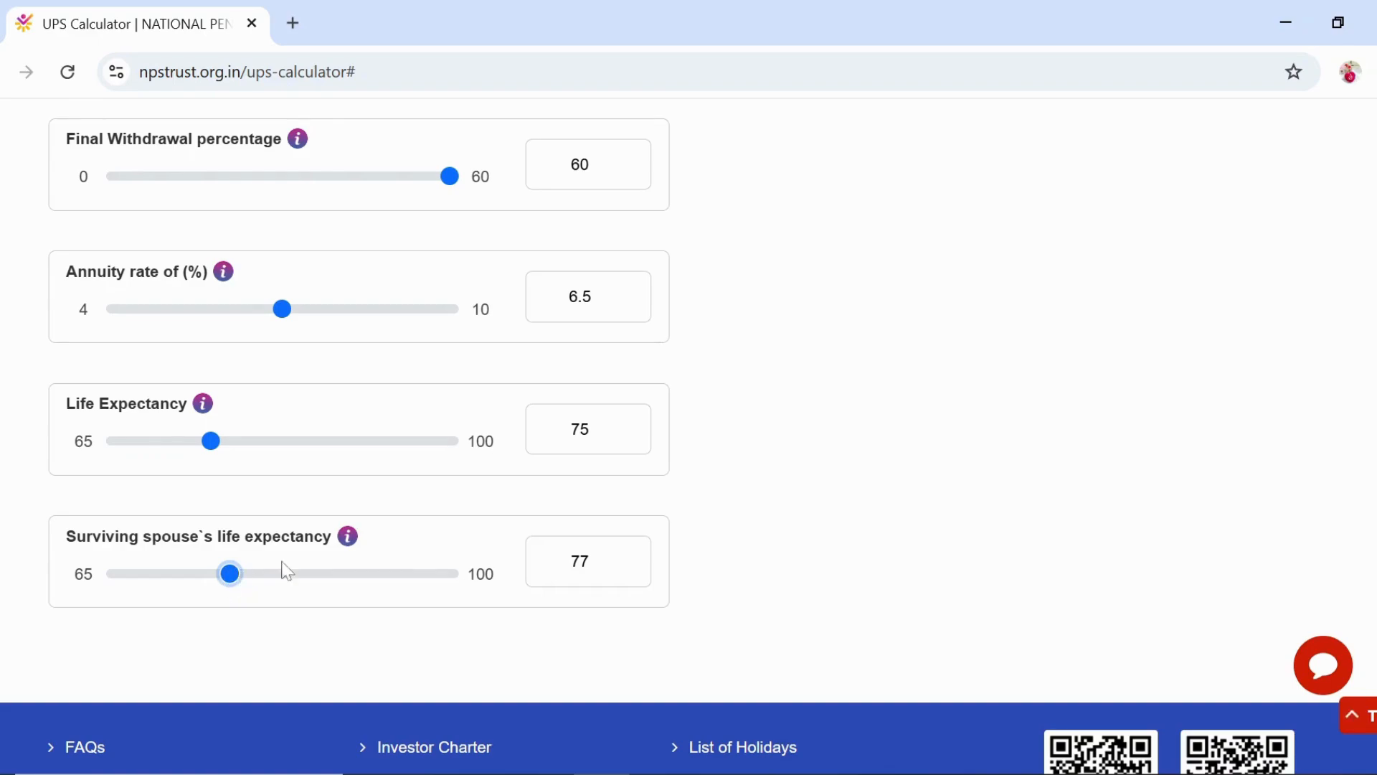
click(588, 561)
key(BackSpace)
text(5)
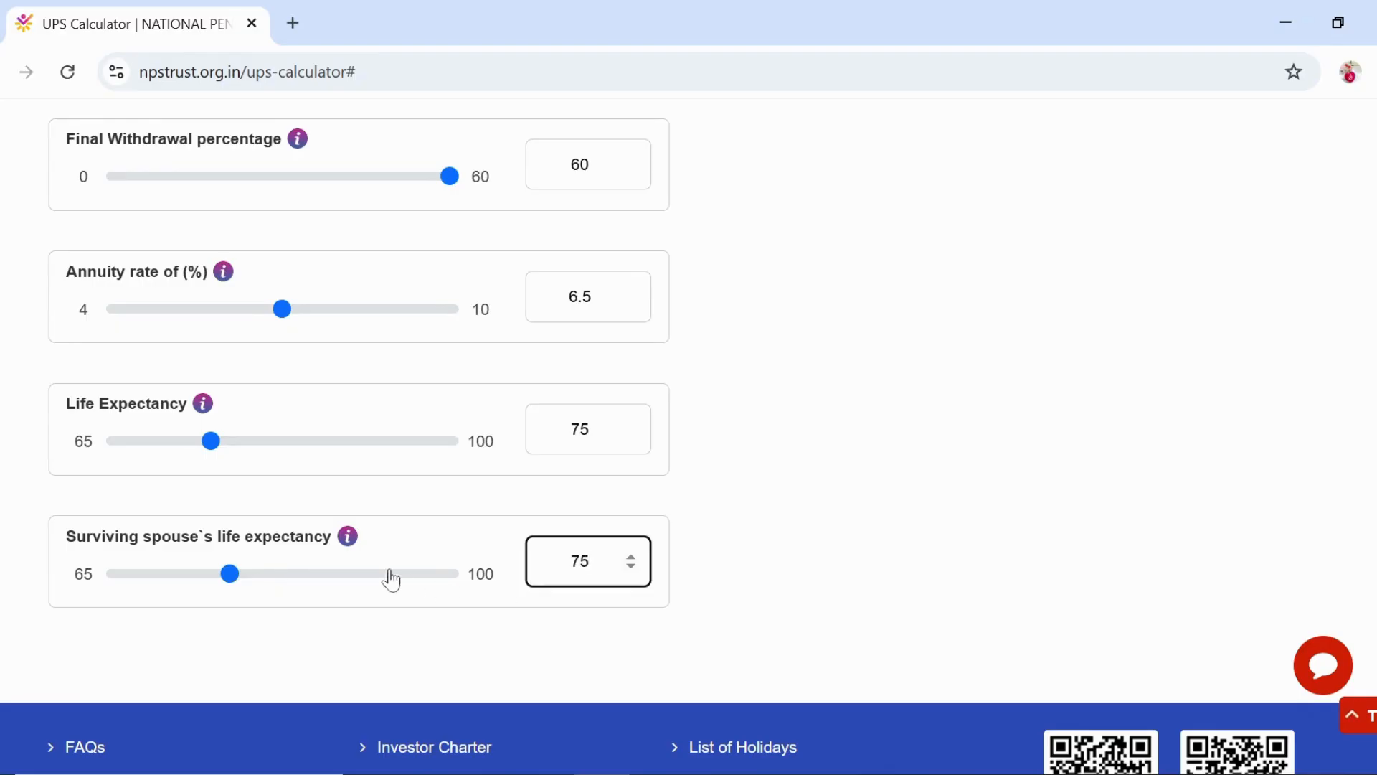
scroll(345, 510, down, 3)
scroll(363, 500, up, 8)
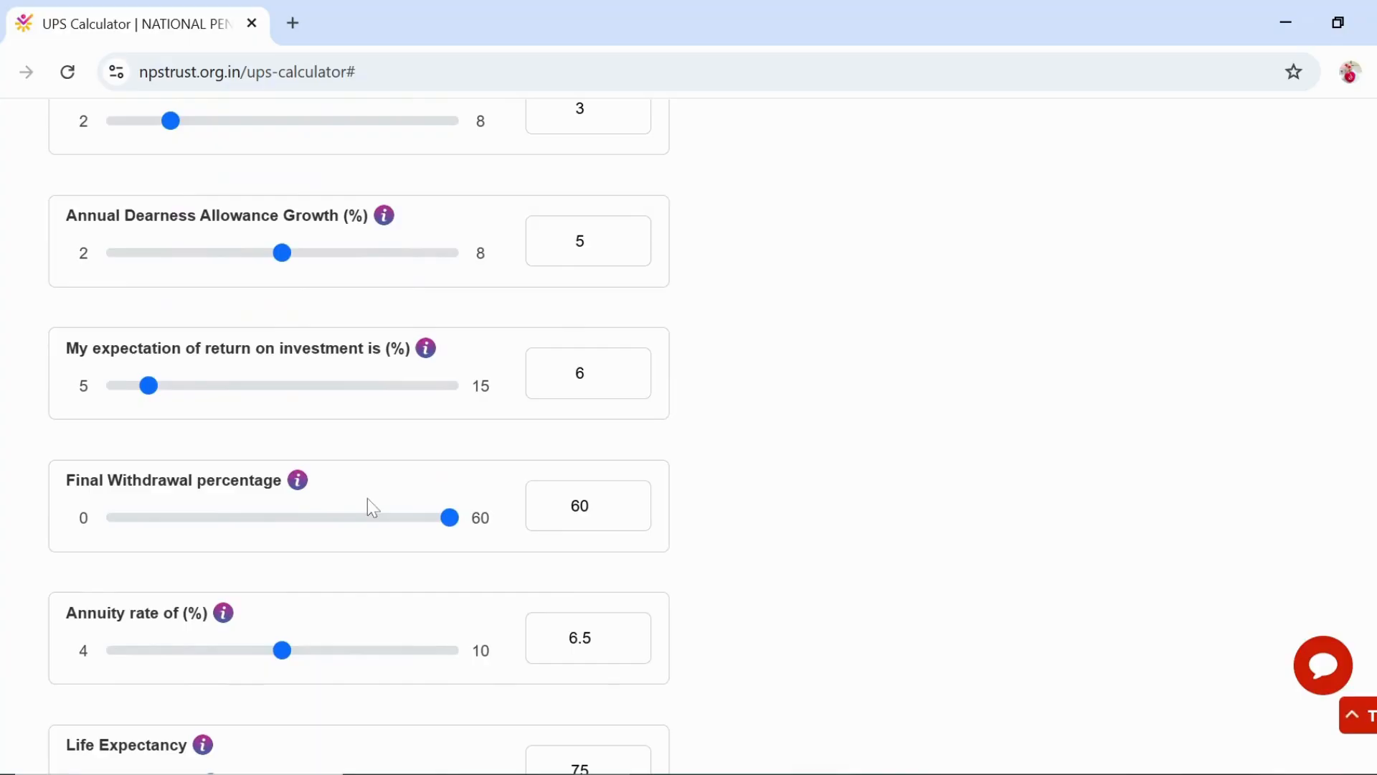
Calculate the UPS and NPS payouts from the entered subscriber details
scroll(367, 498, up, 4)
scroll(379, 502, up, 10)
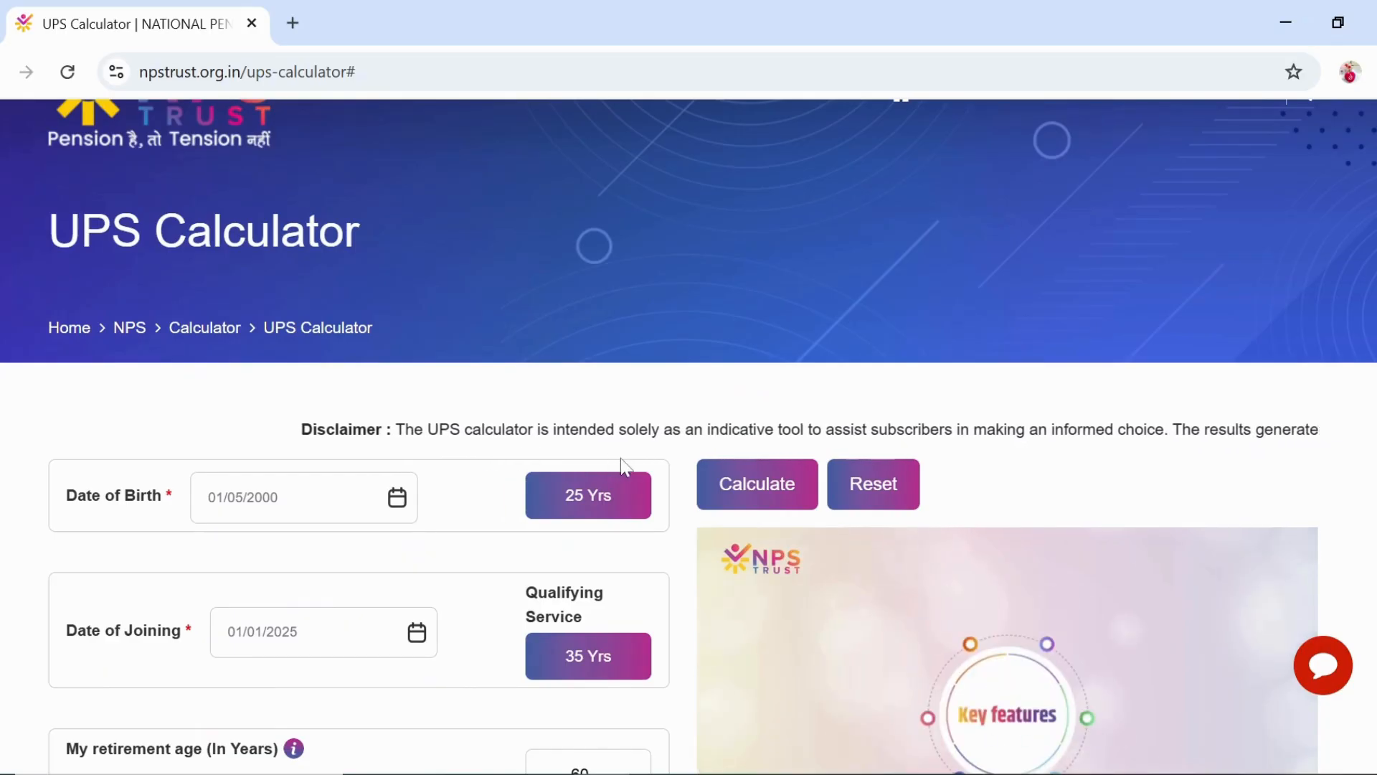
click(732, 500)
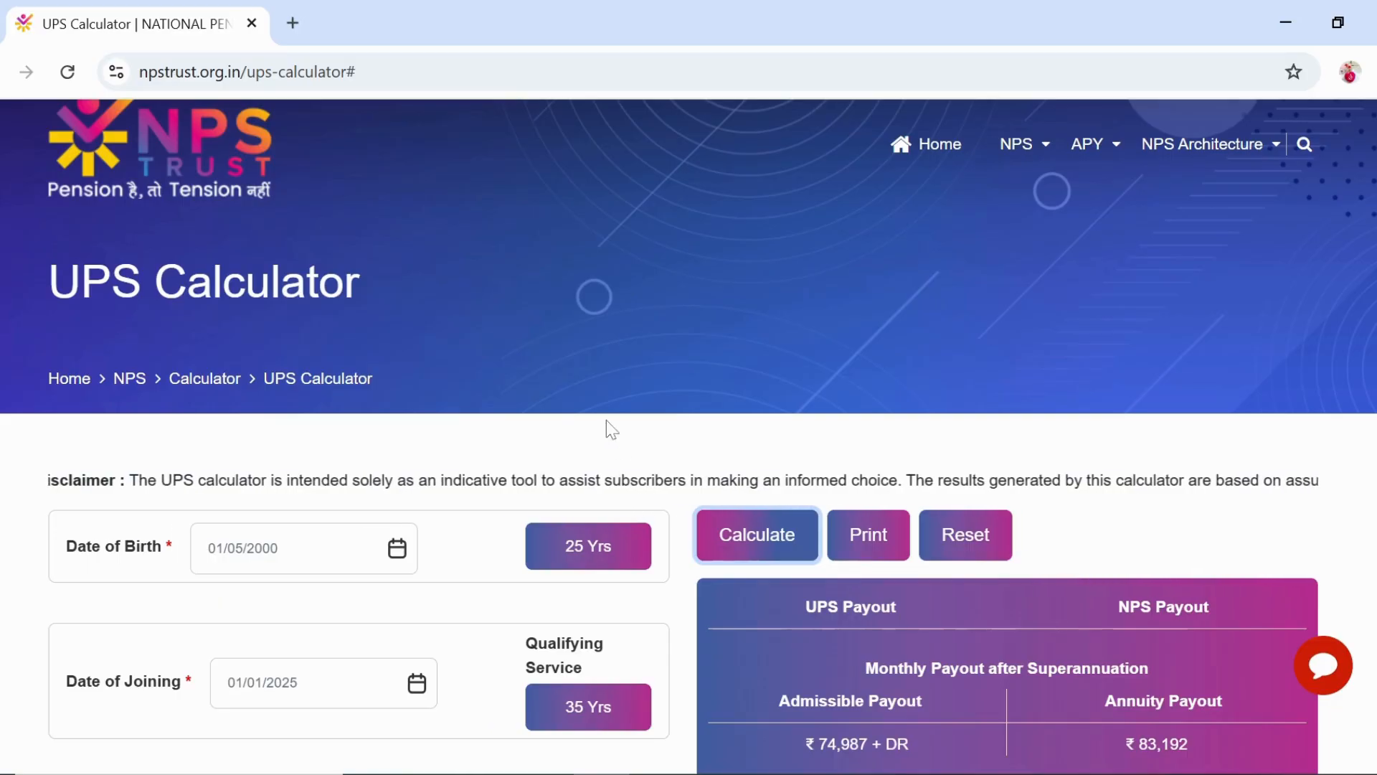
Examine the UPS admissible monthly payout after superannuation, including its DR component, in the payout results
scroll(608, 428, down, 2)
scroll(626, 429, down, 3)
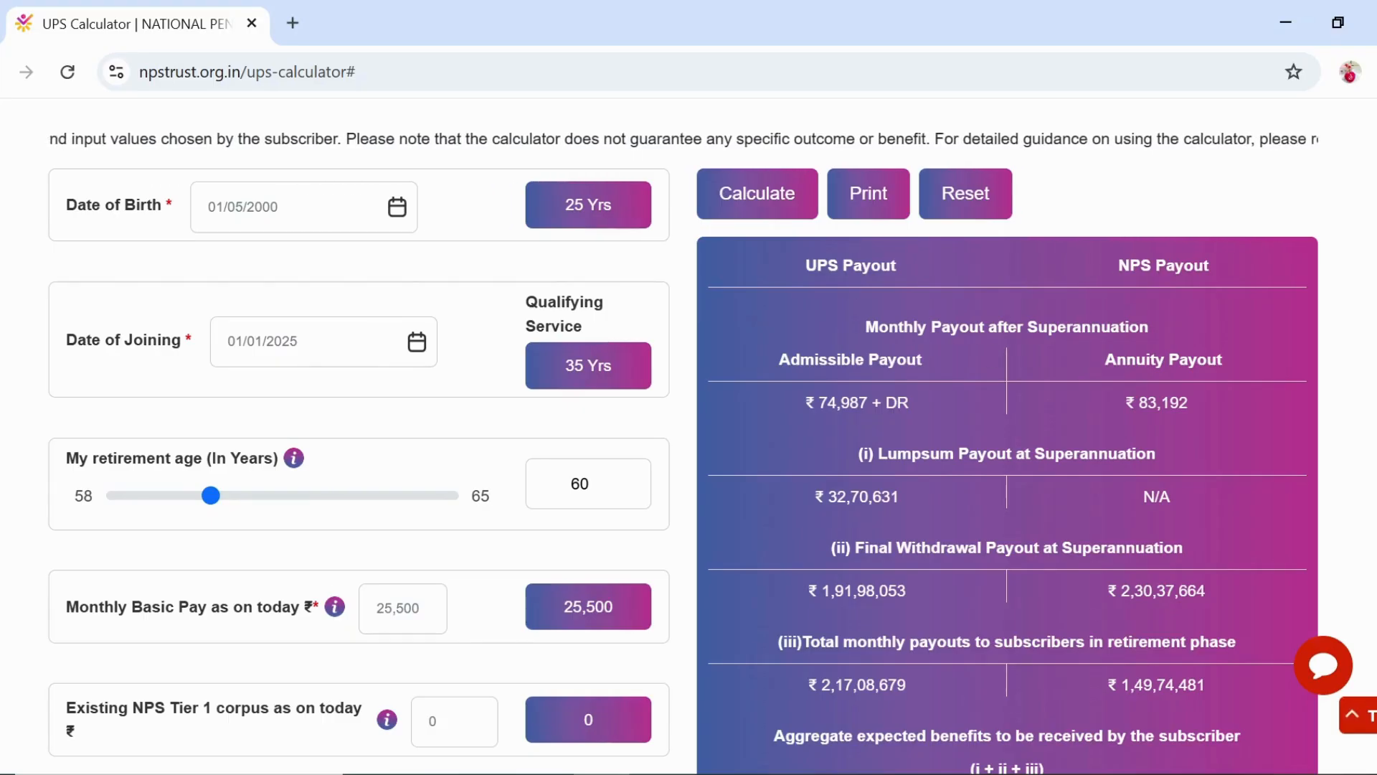
drag(878, 326, 1163, 328)
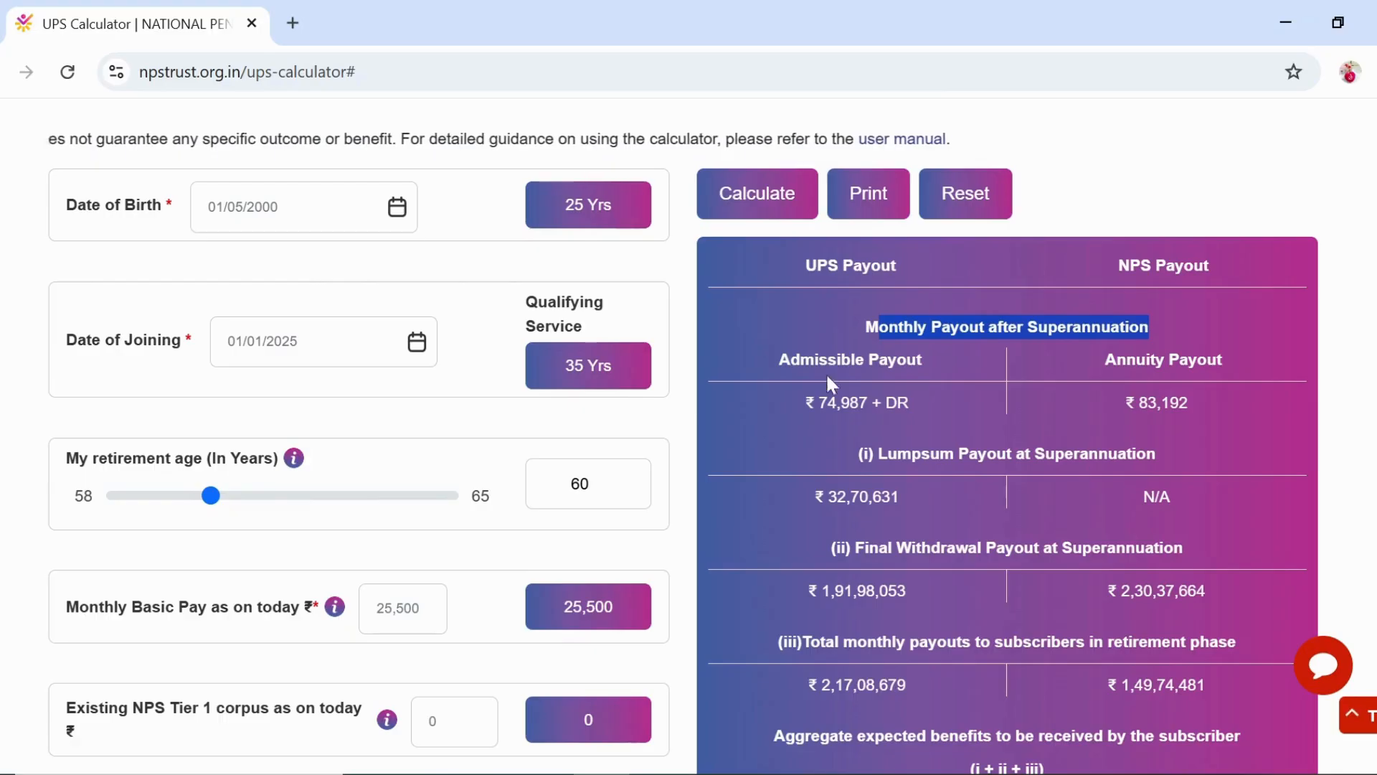
drag(814, 286, 821, 376)
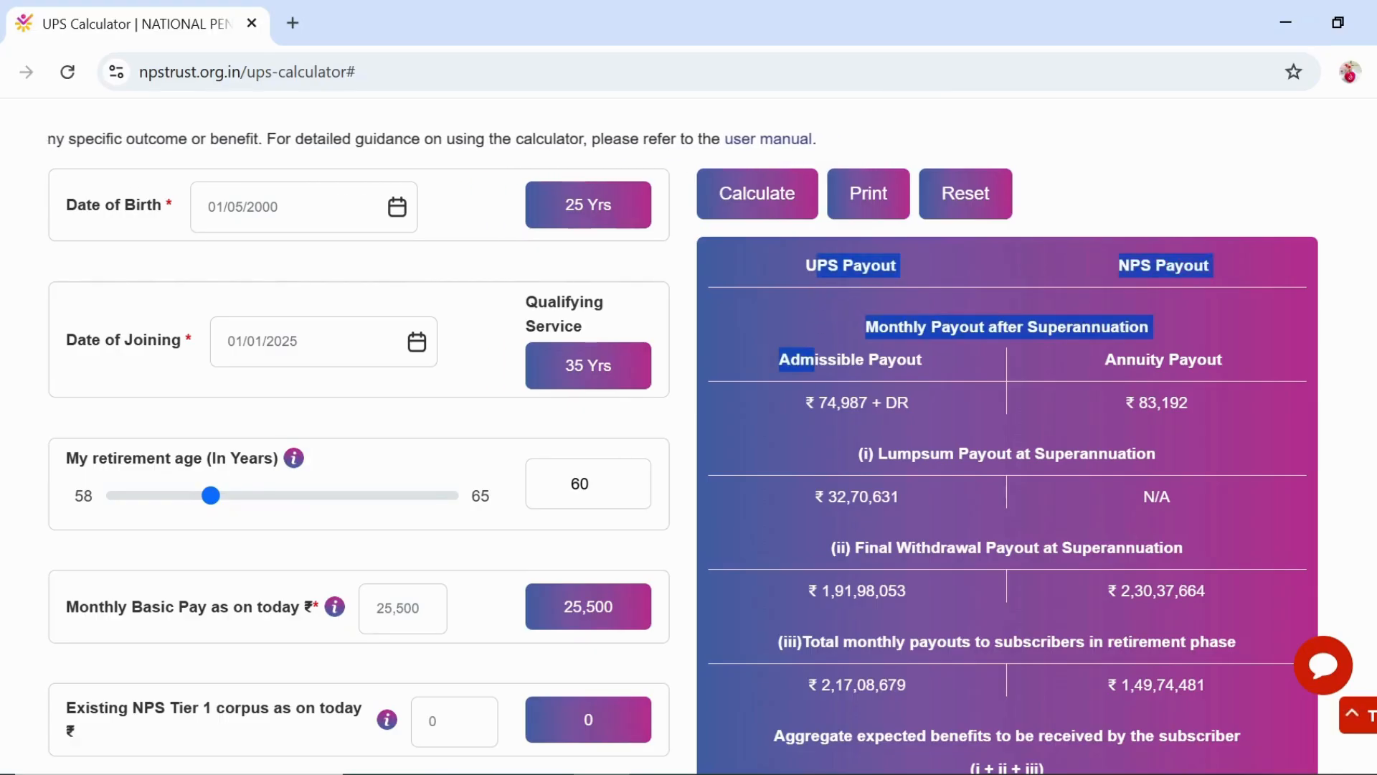
click(835, 426)
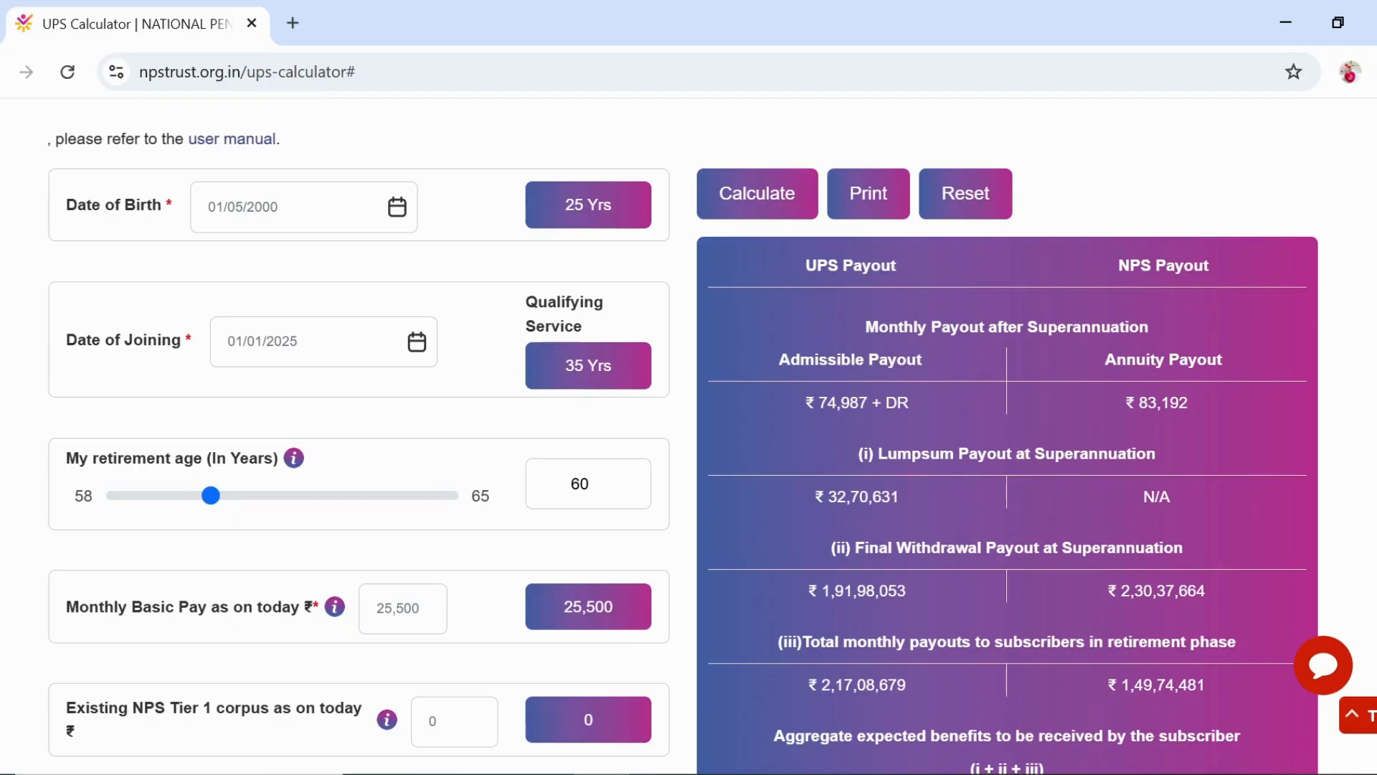
drag(815, 402, 909, 402)
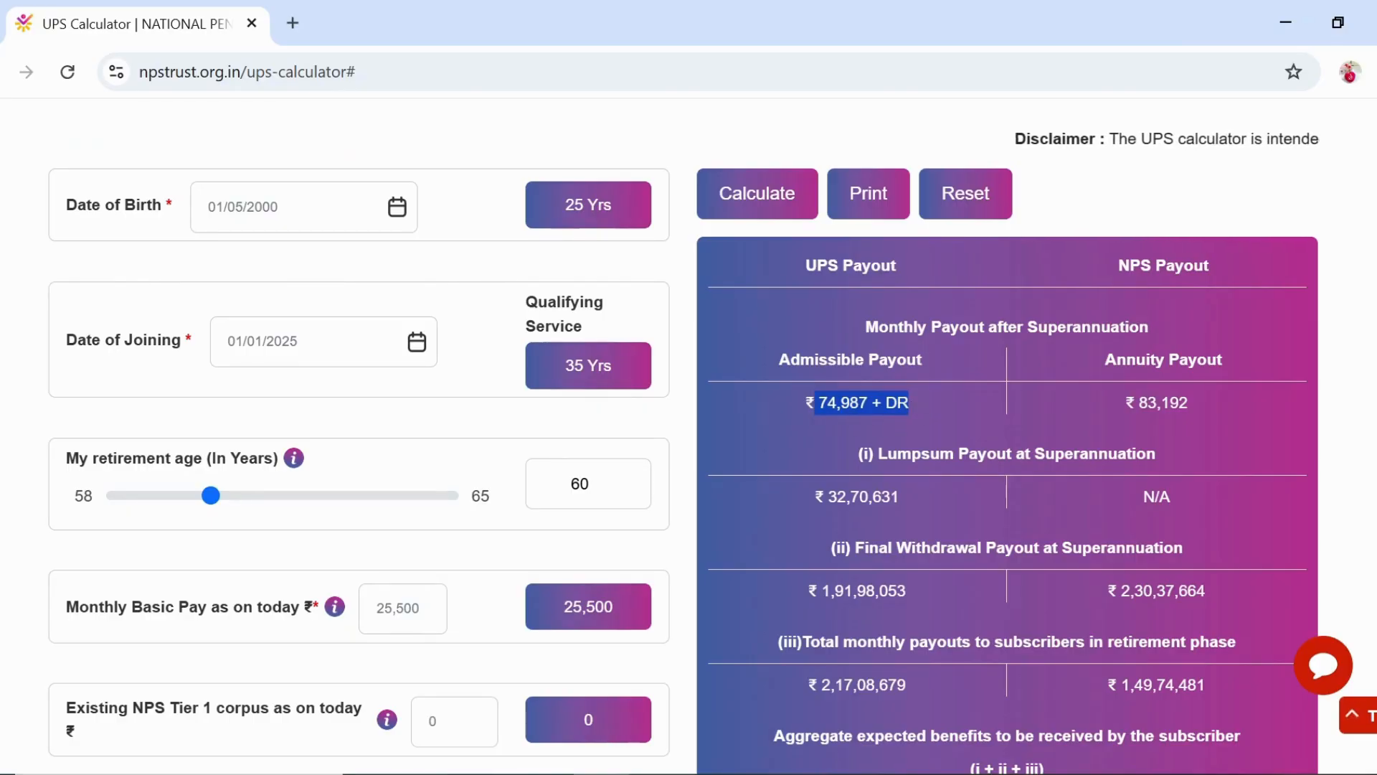
click(859, 412)
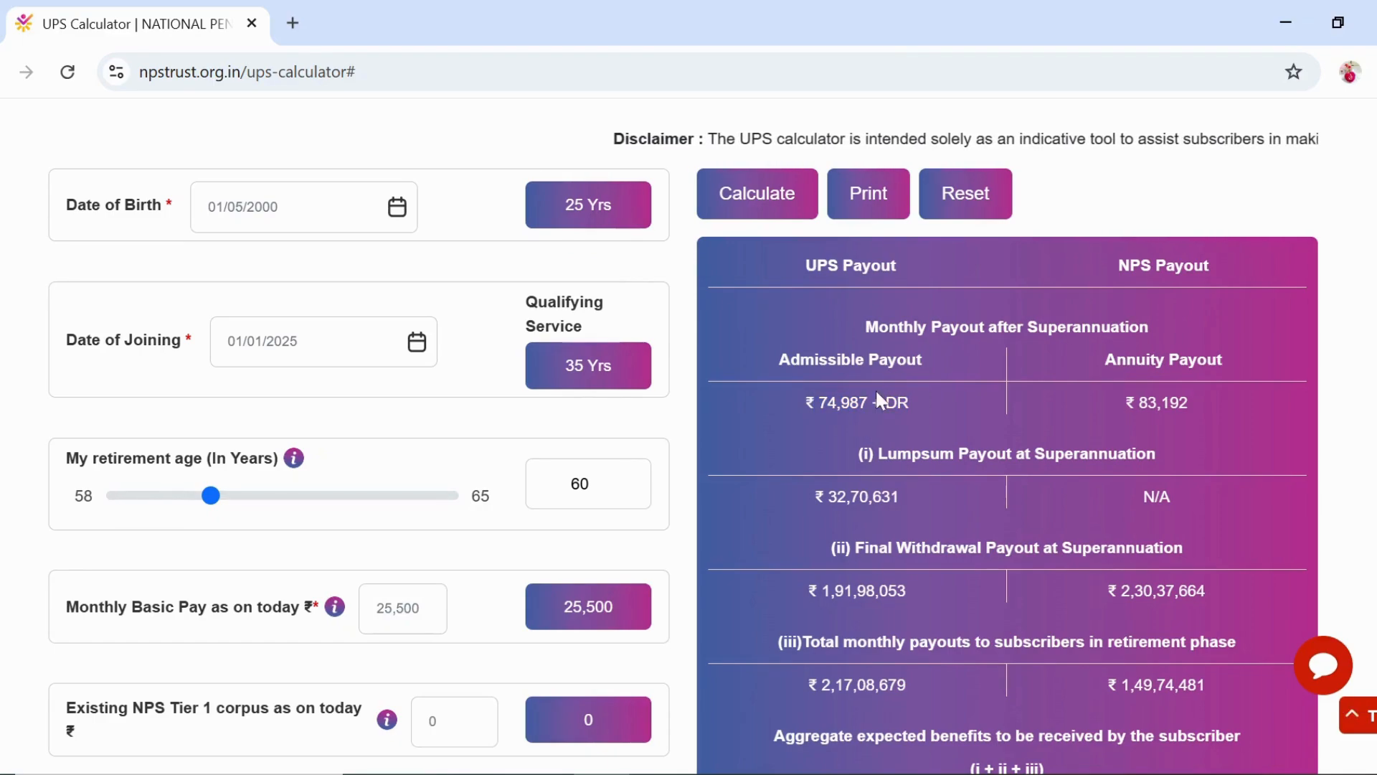
drag(873, 404, 897, 404)
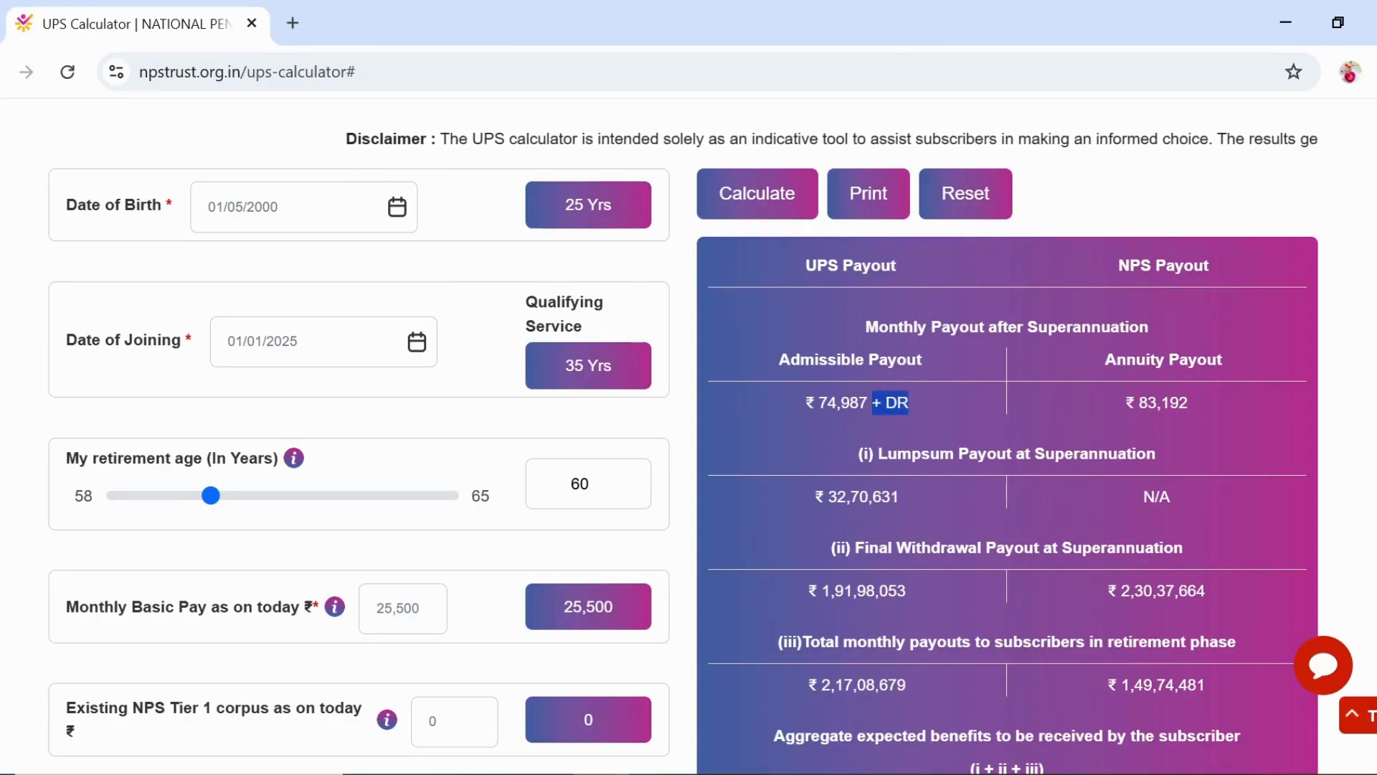
click(903, 405)
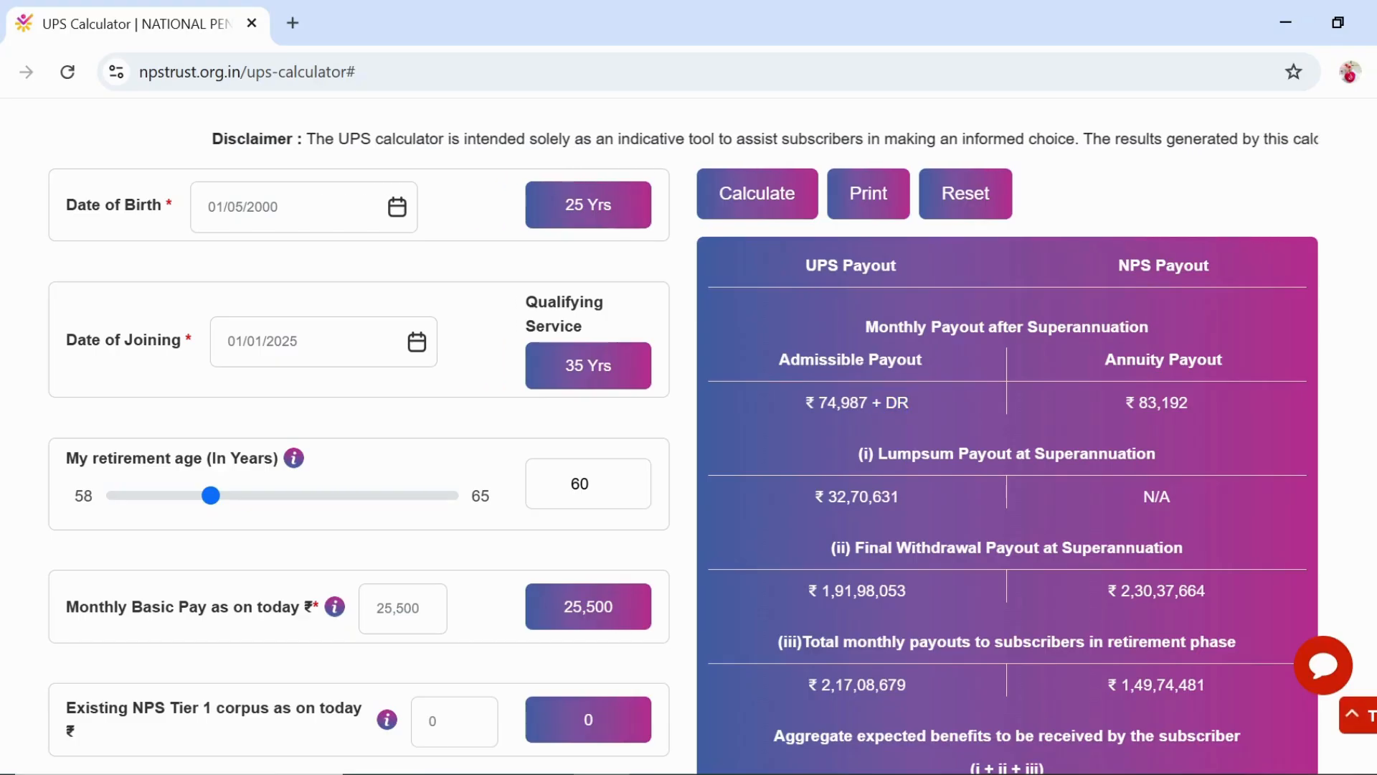
drag(814, 402, 934, 405)
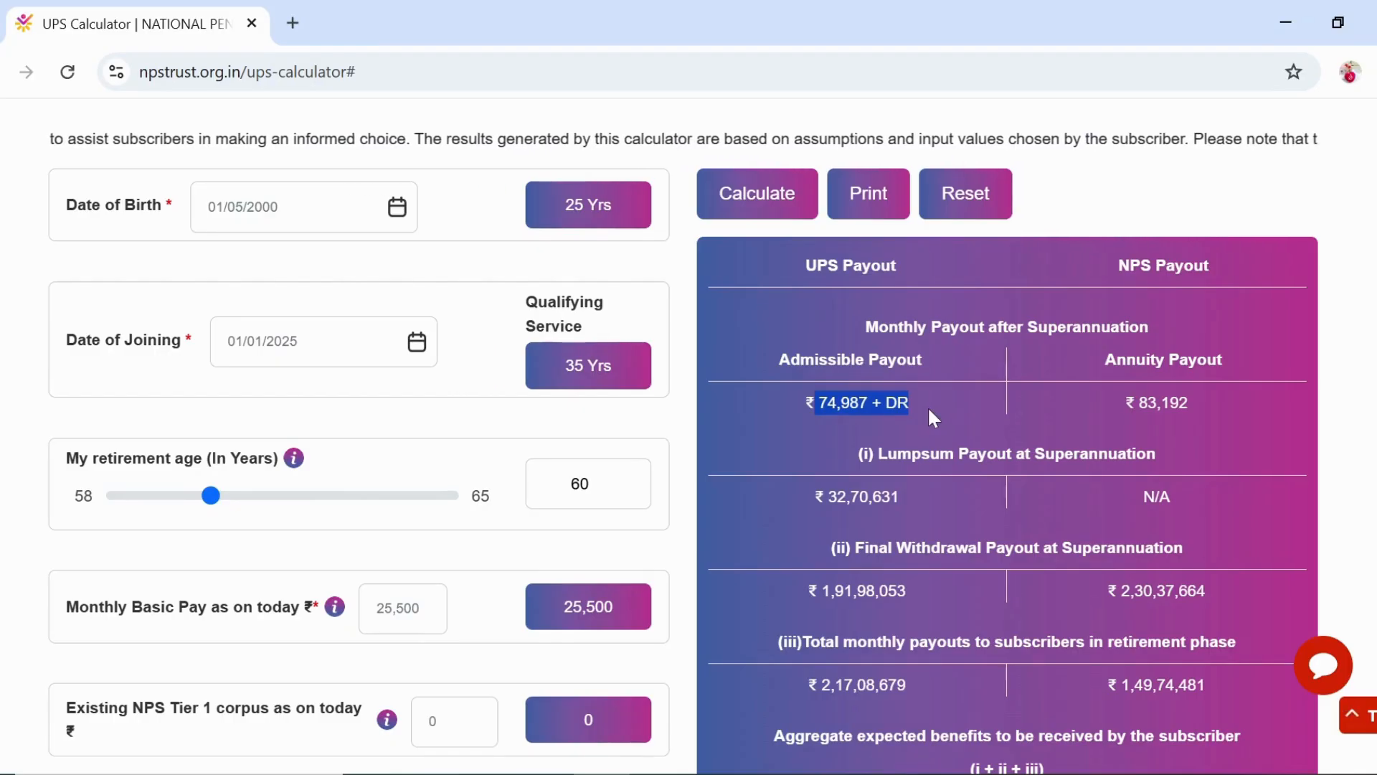
click(1120, 396)
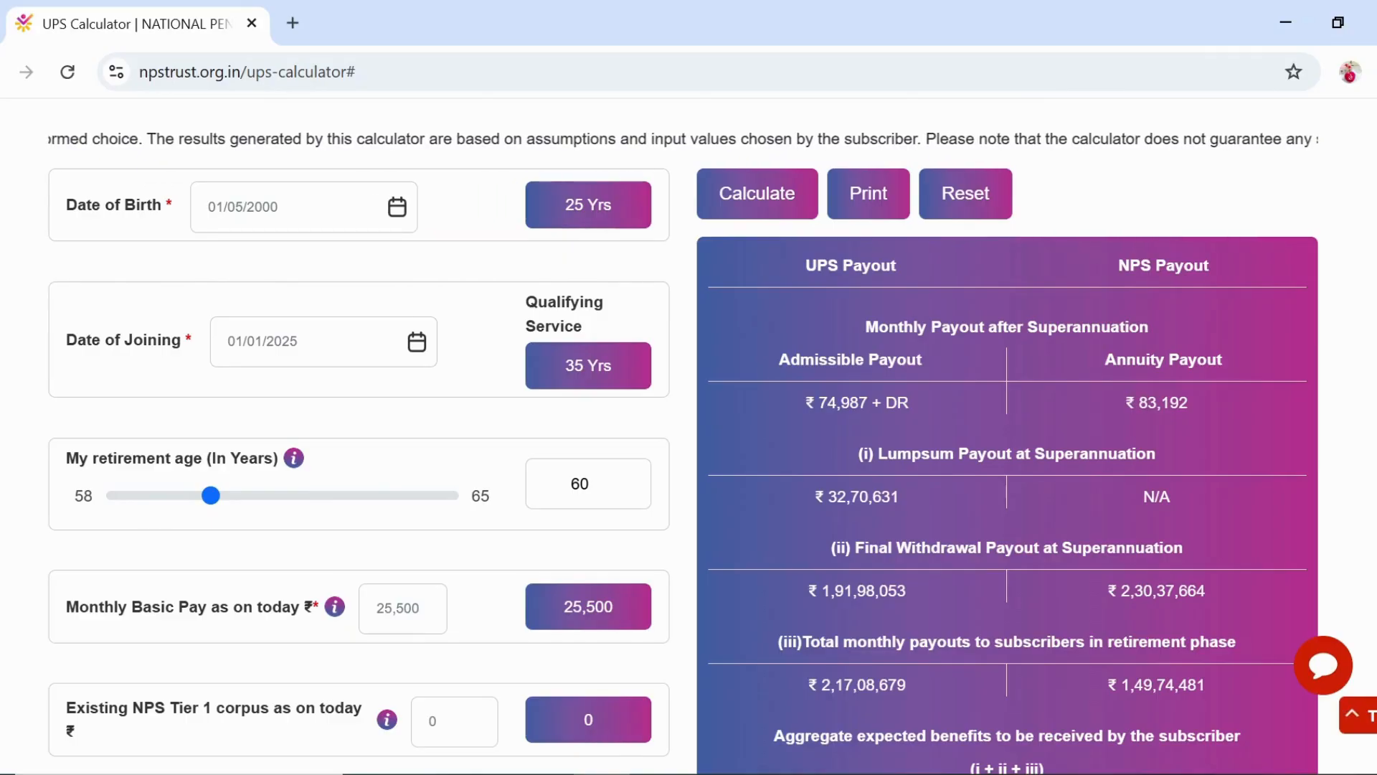
Compare the NPS annuity payout with the UPS payout plus DR, and review the lump-sum payout at superannuation
drag(1139, 402, 1170, 402)
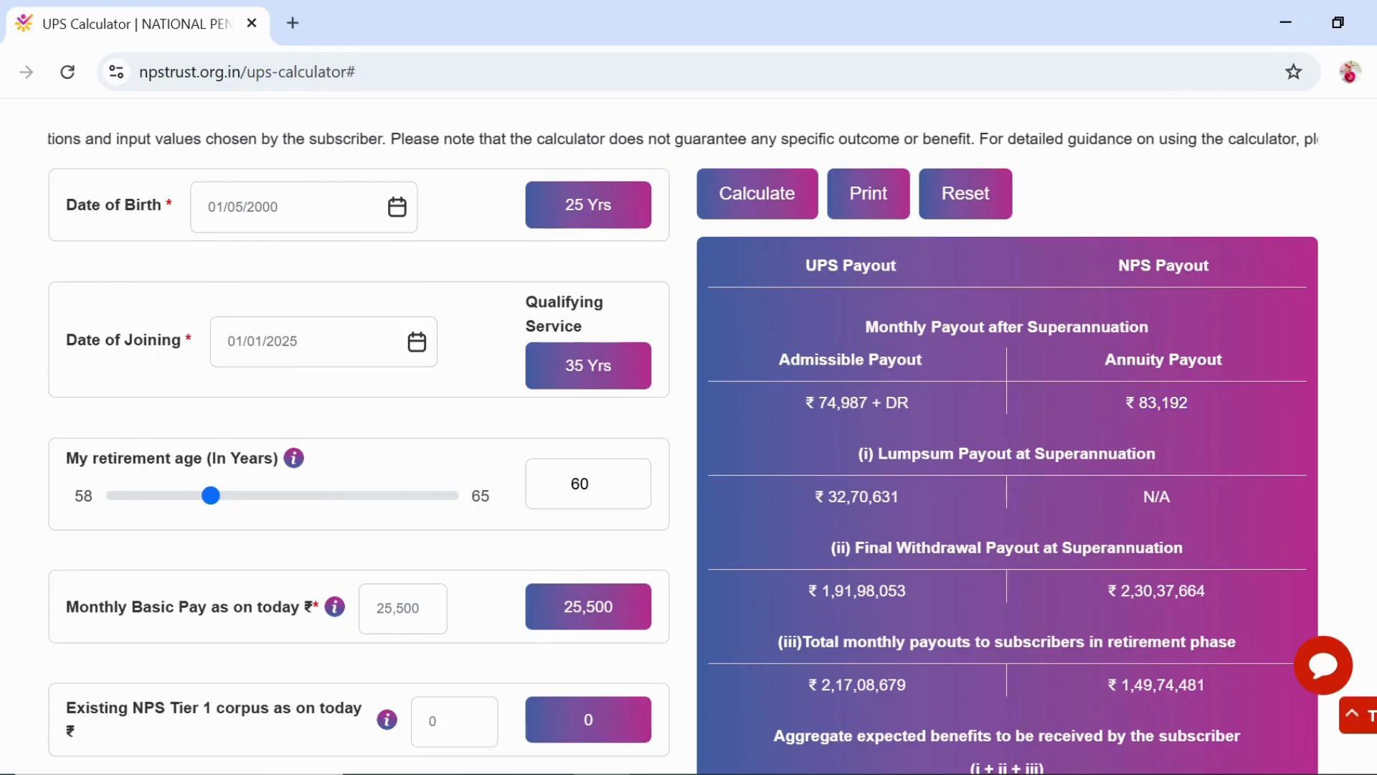
drag(1156, 402, 1197, 399)
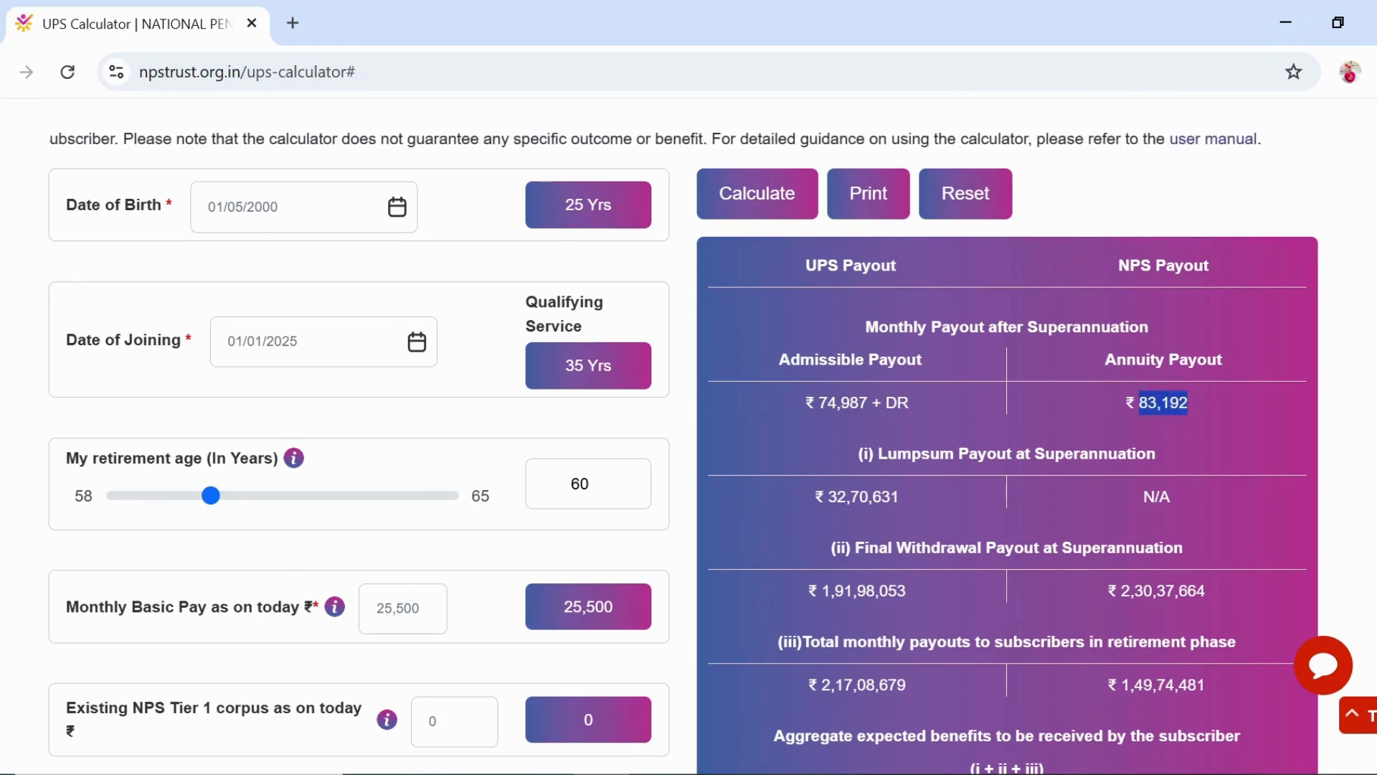
click(913, 395)
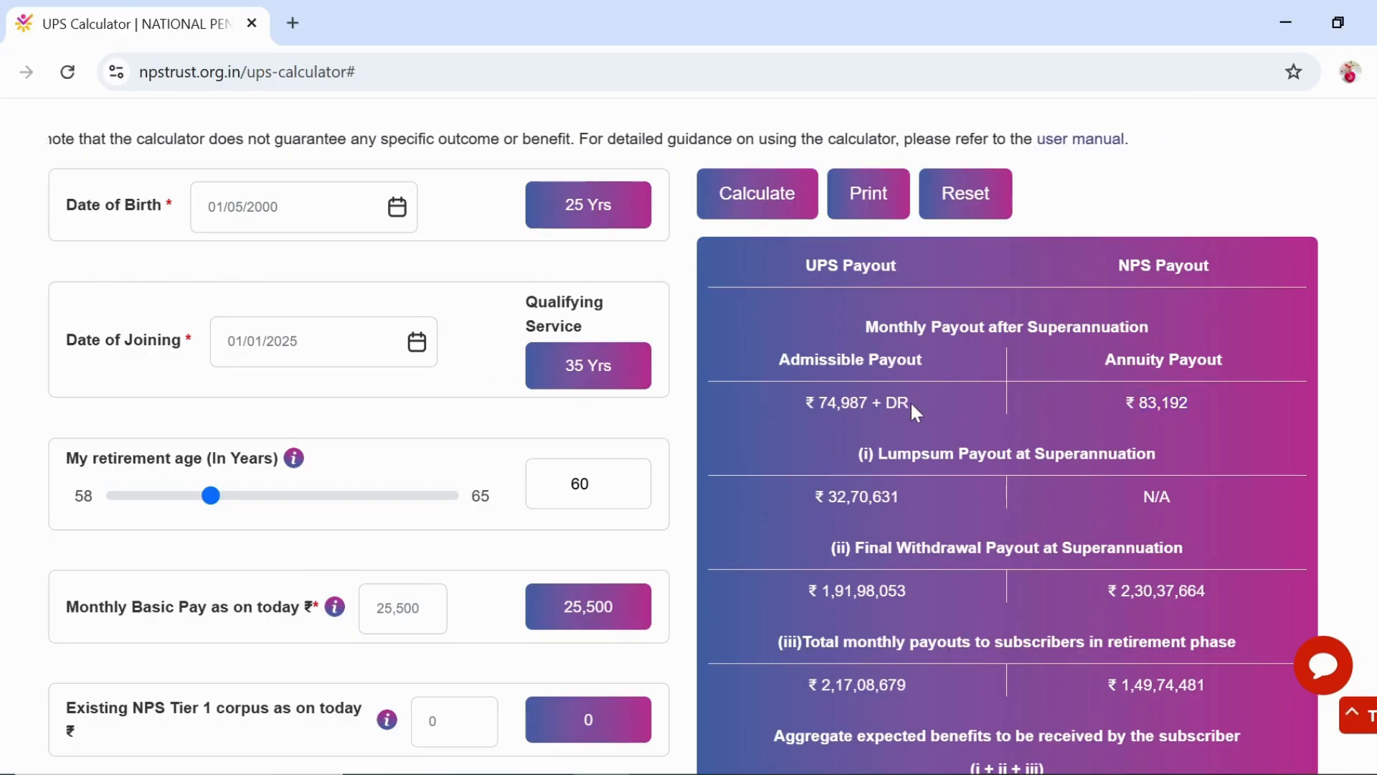
drag(909, 402, 873, 396)
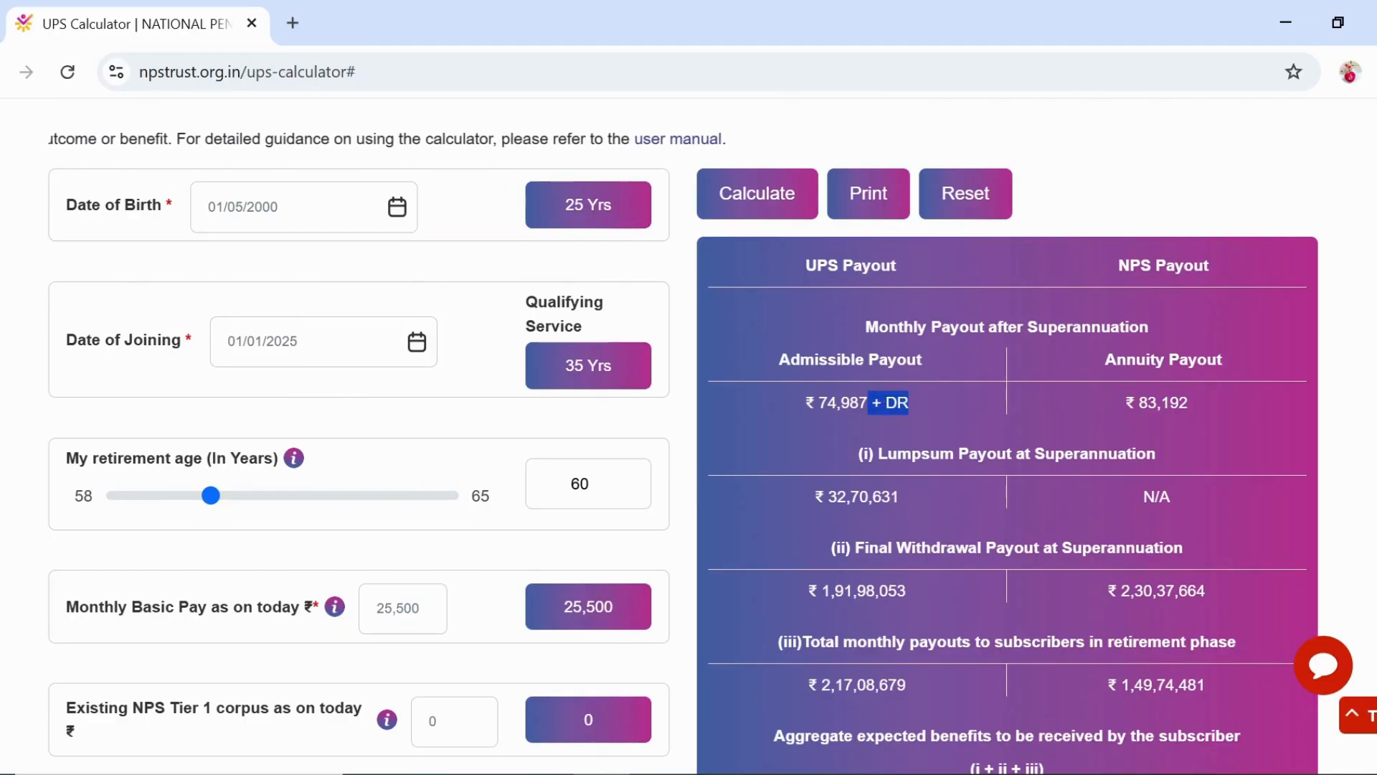
scroll(689, 430, down, 2)
click(908, 389)
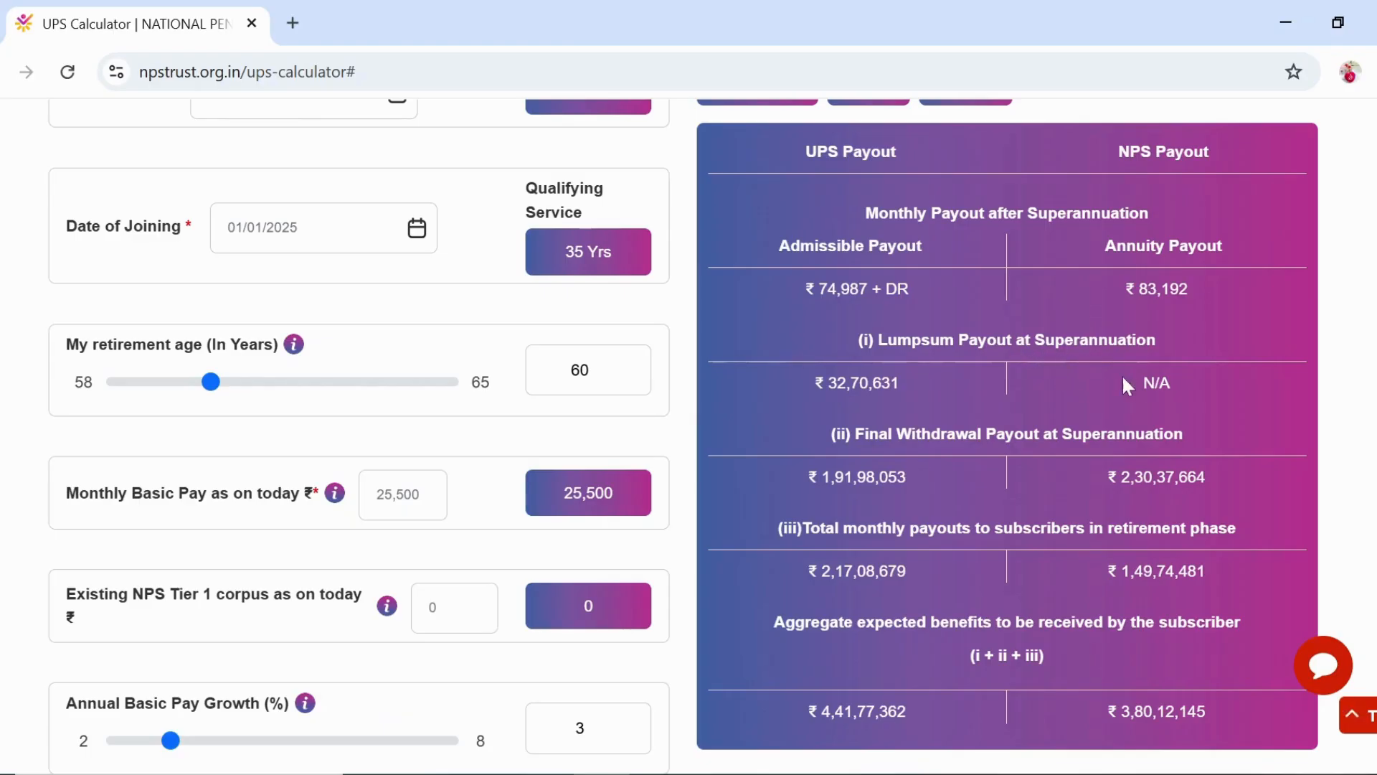
drag(1156, 189, 1169, 275)
click(1176, 347)
Compare the UPS and NPS total monthly payouts to subscribers in the retirement phase
drag(822, 571, 918, 566)
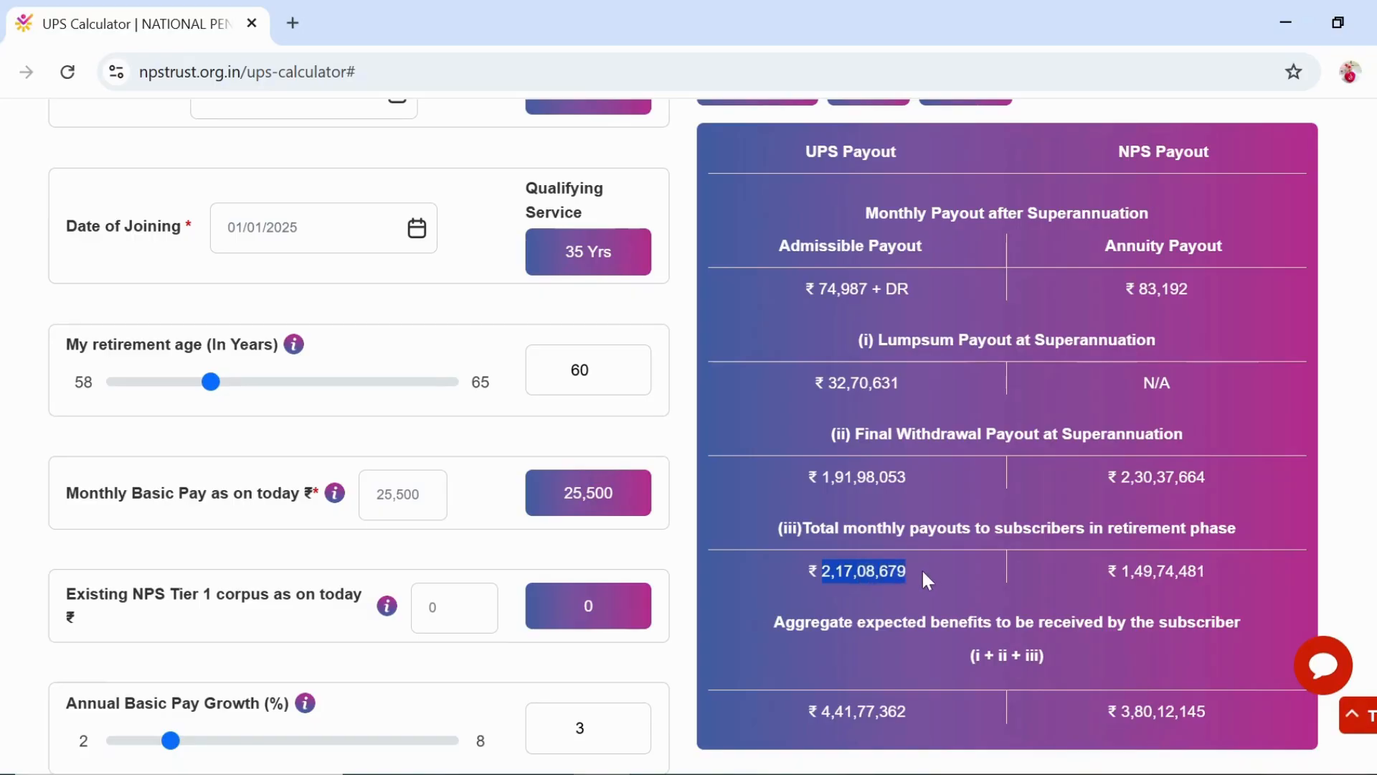
click(909, 588)
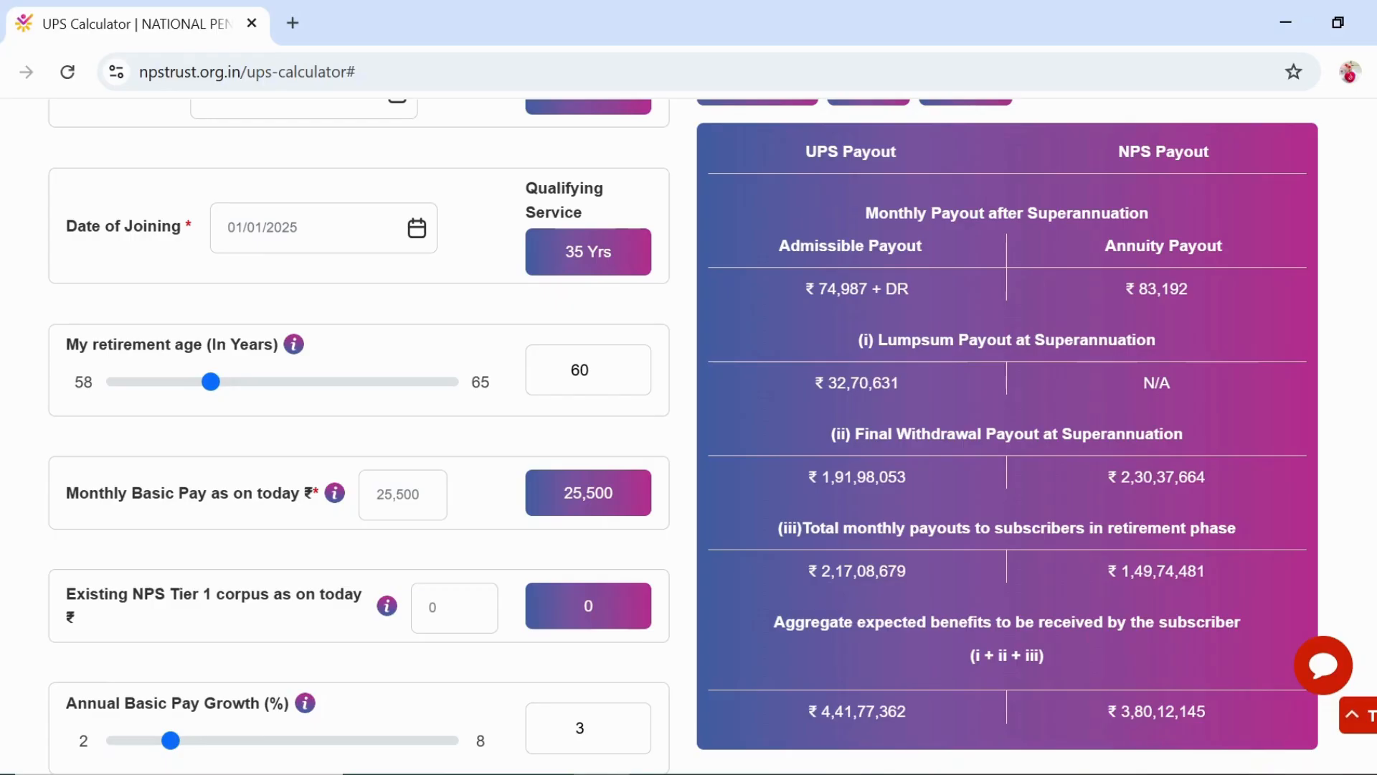
drag(822, 571, 925, 565)
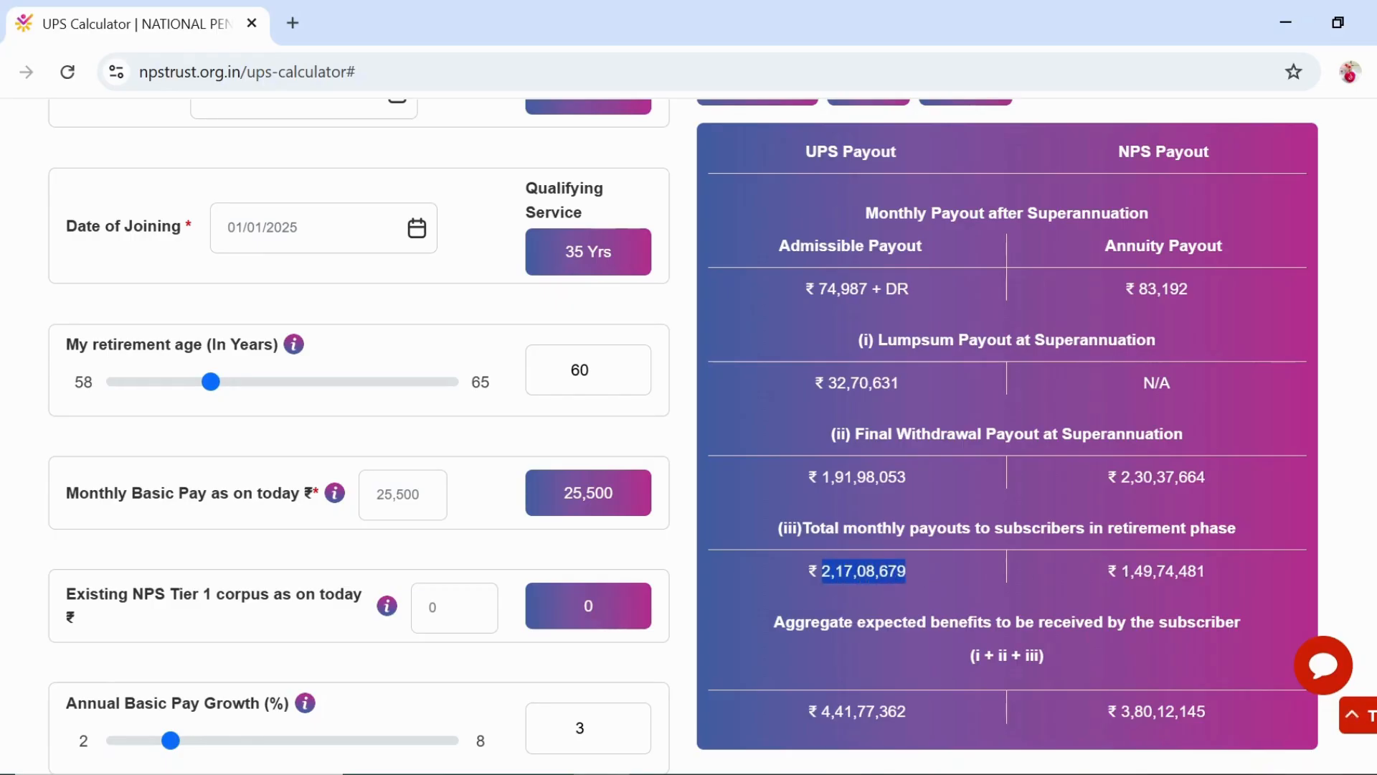
drag(1116, 571, 1188, 571)
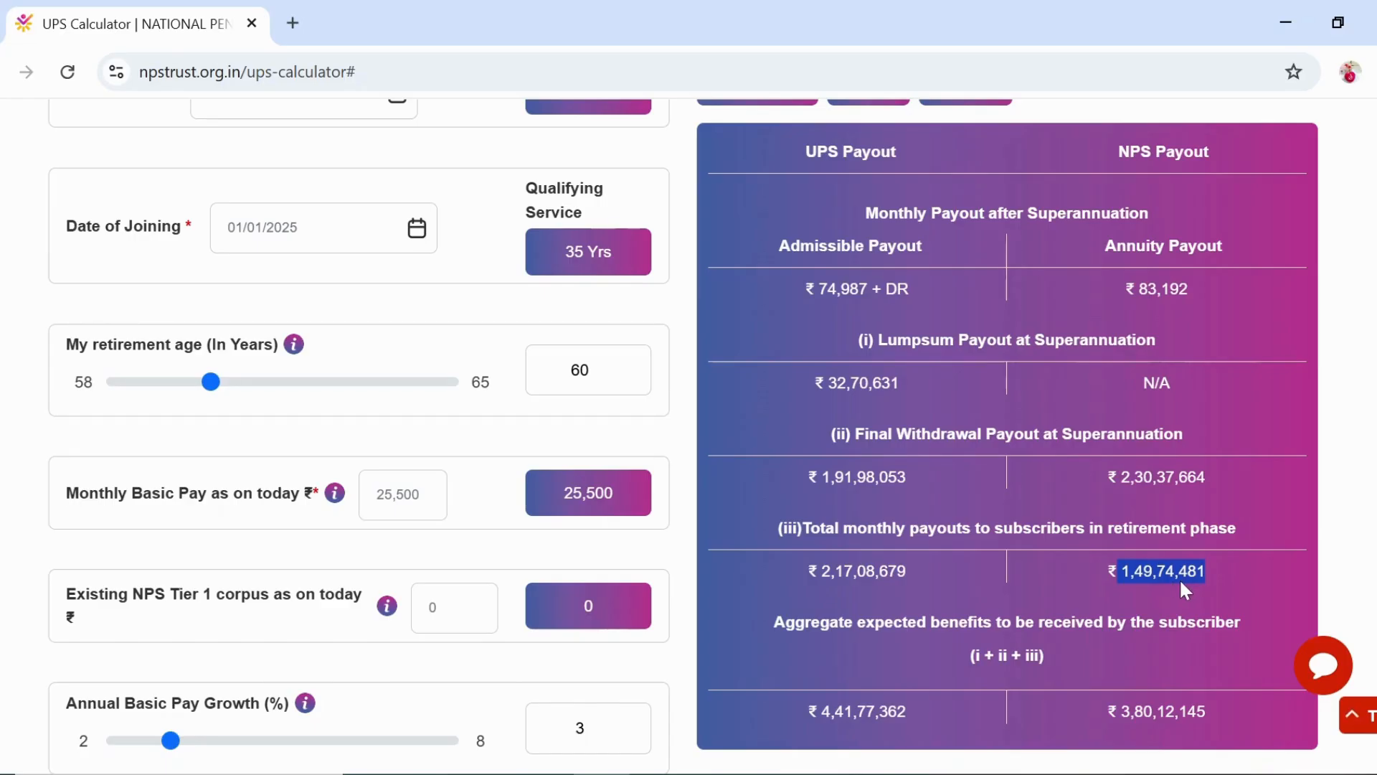
drag(947, 544, 854, 557)
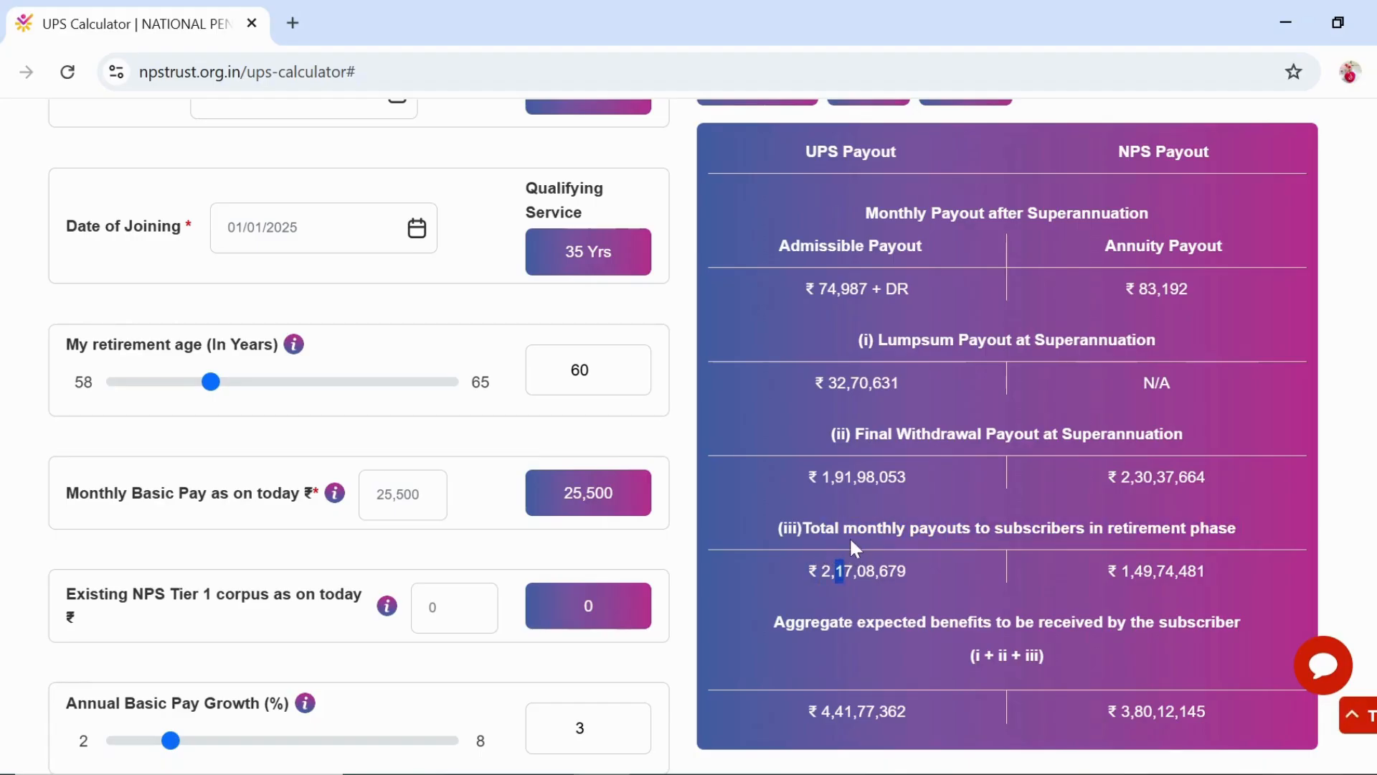
click(842, 535)
drag(802, 527, 1207, 571)
click(1205, 176)
drag(907, 571, 815, 579)
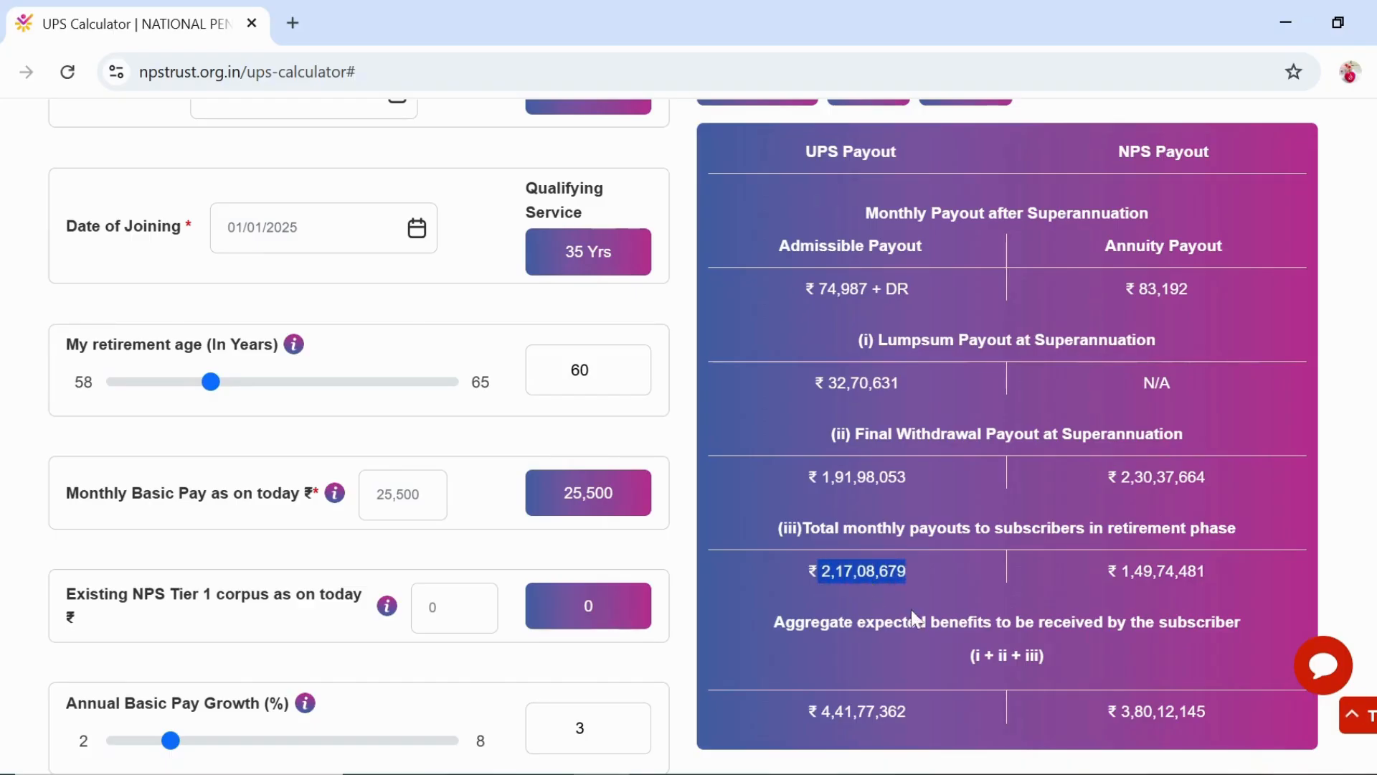
scroll(908, 617, down, 2)
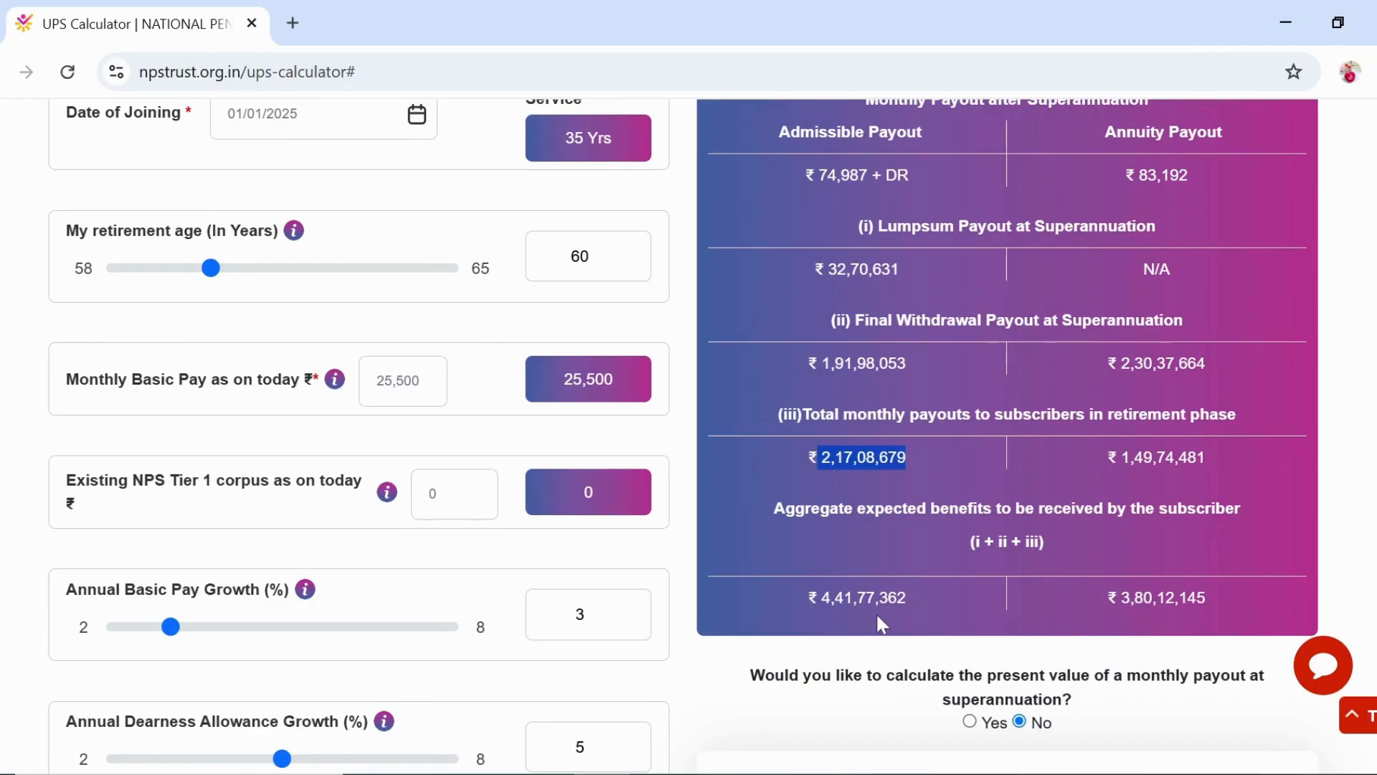
scroll(877, 613, up, 2)
click(880, 578)
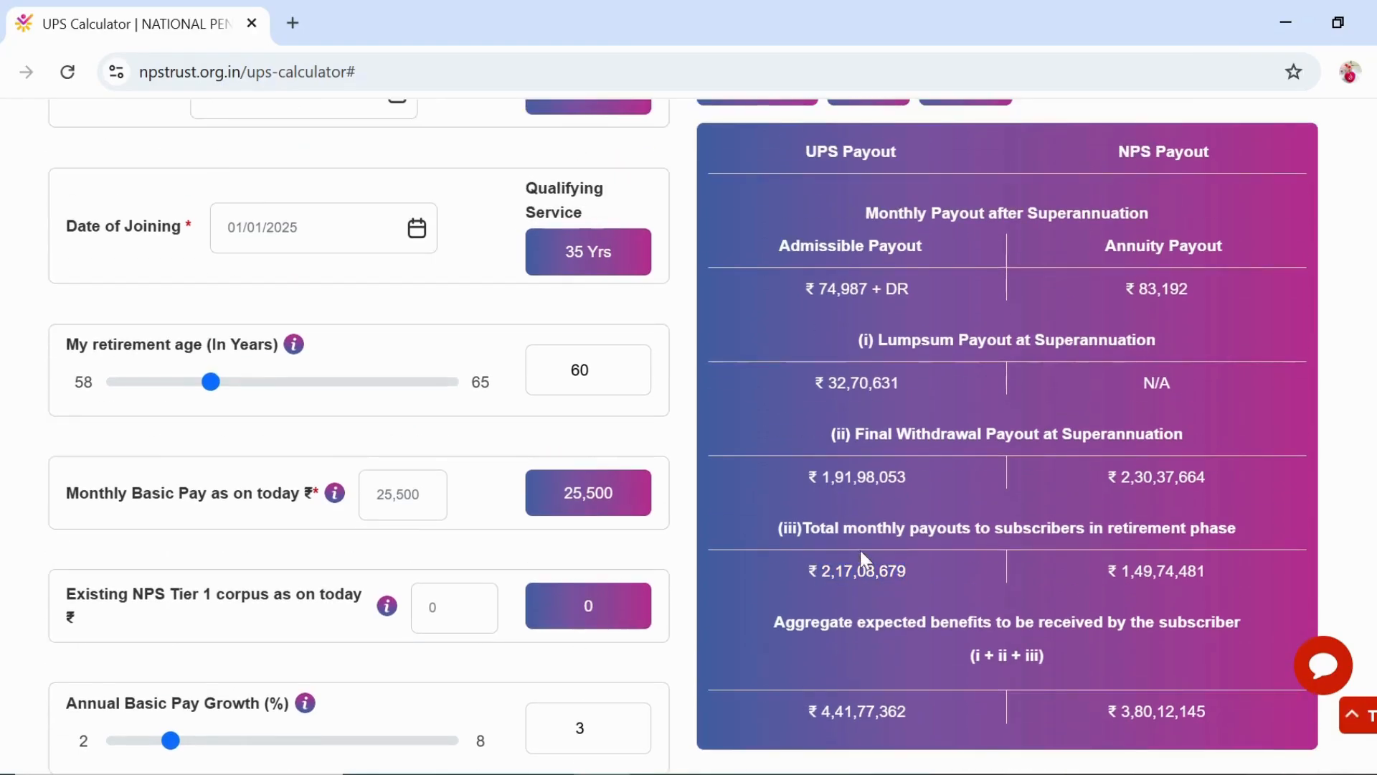
drag(818, 571, 938, 565)
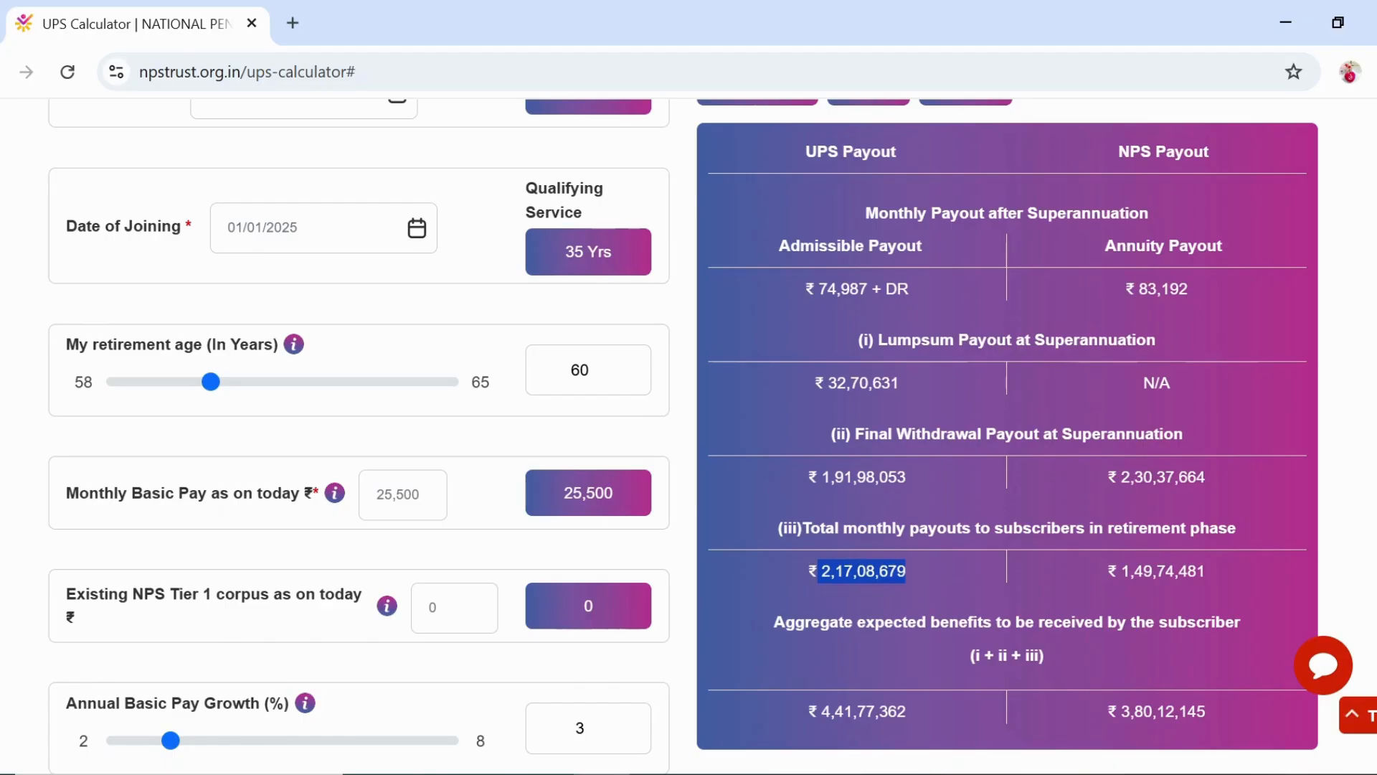
click(932, 571)
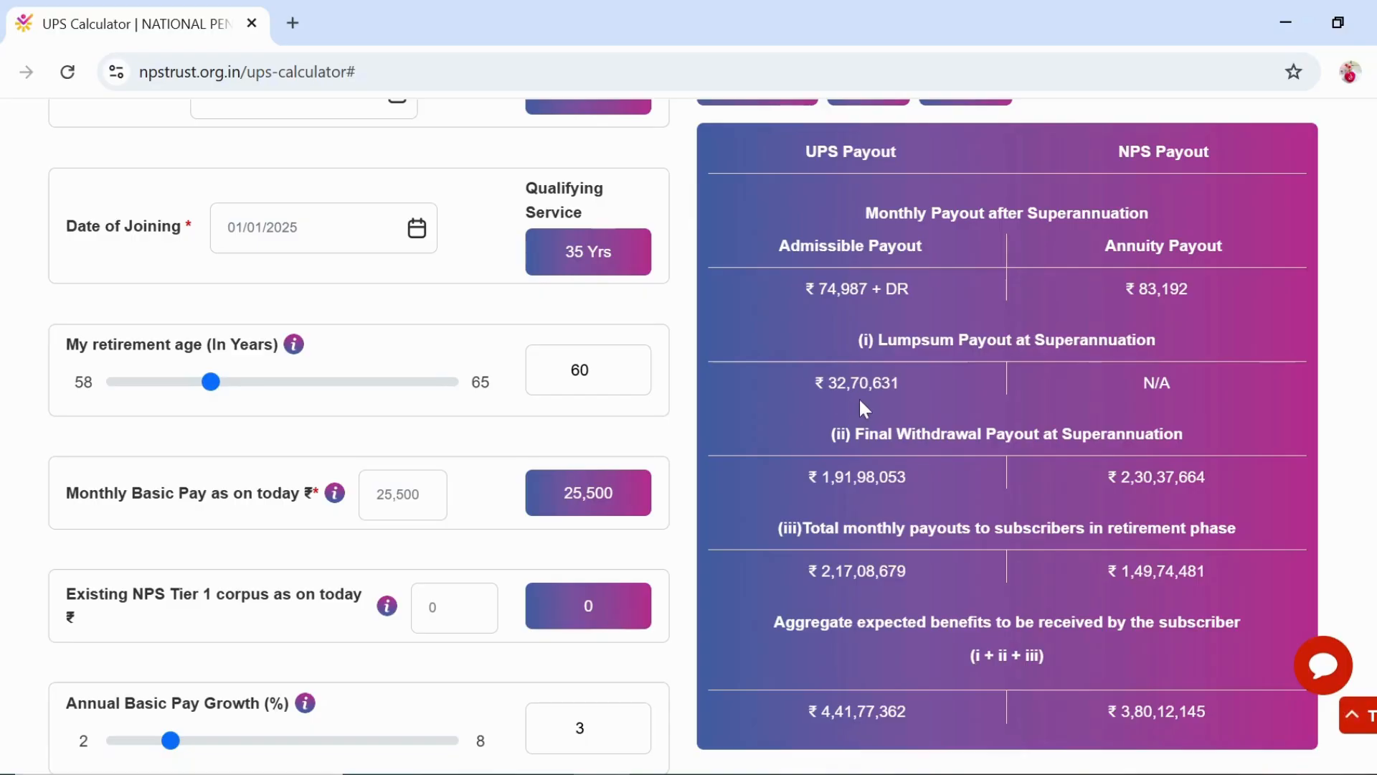
Compare the aggregate expected benefits to the subscriber under UPS and NPS, dismissing the WhatsApp notification
scroll(866, 395, down, 2)
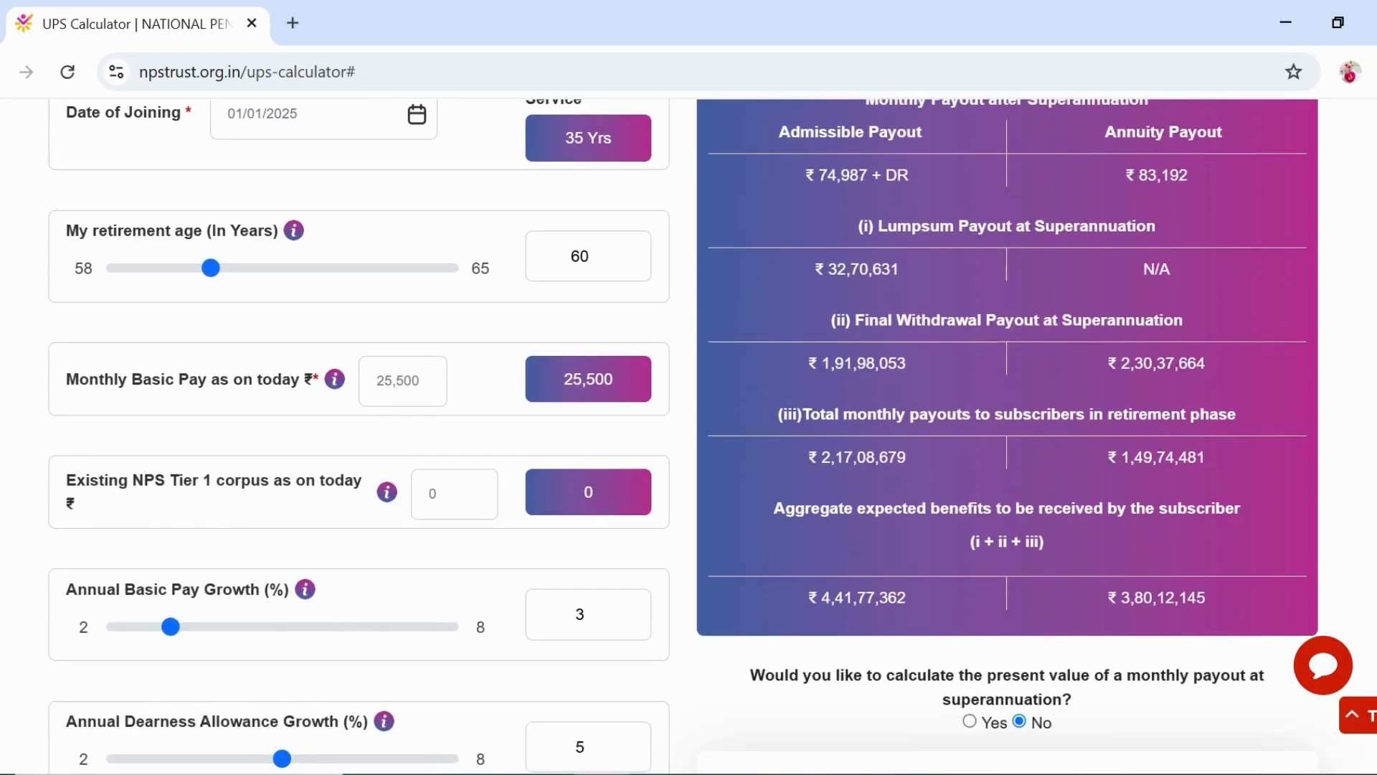
drag(822, 597, 906, 597)
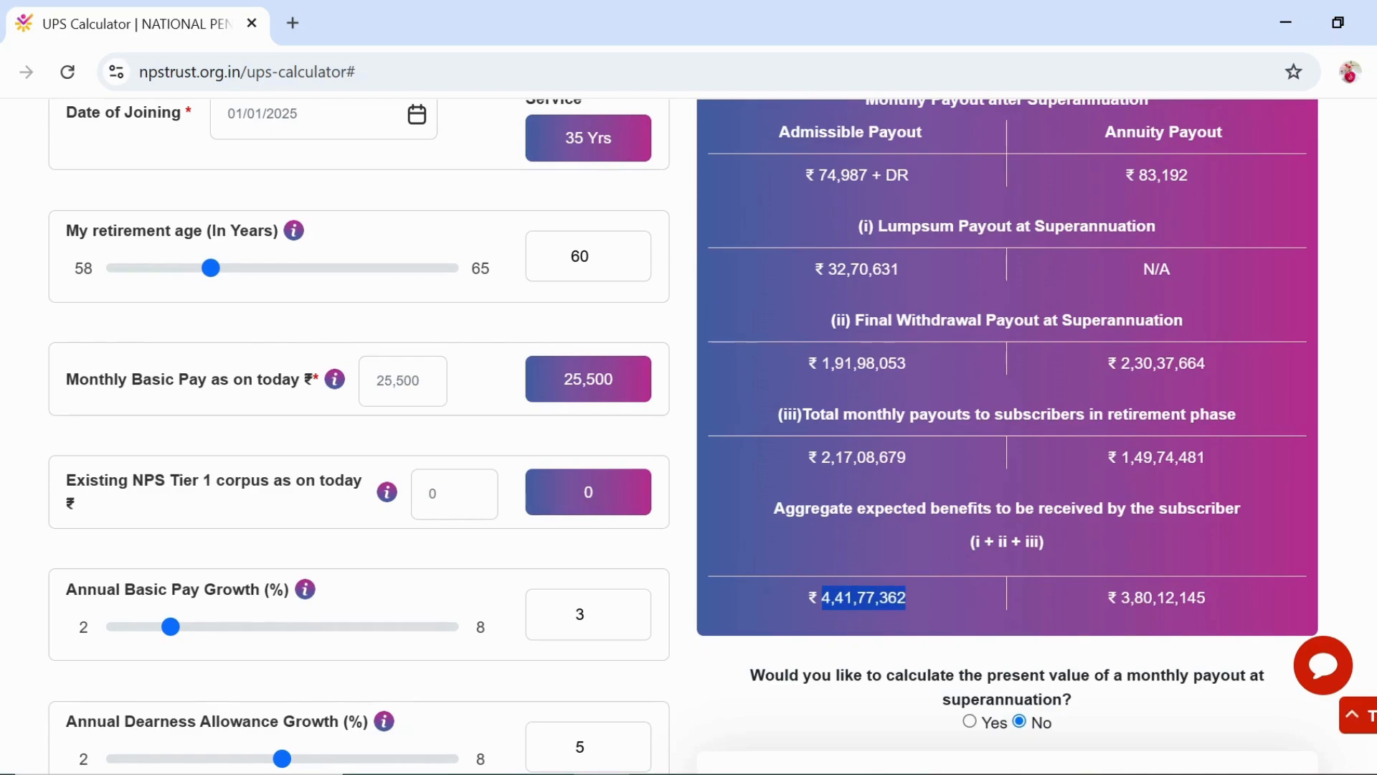
scroll(1123, 391, up, 4)
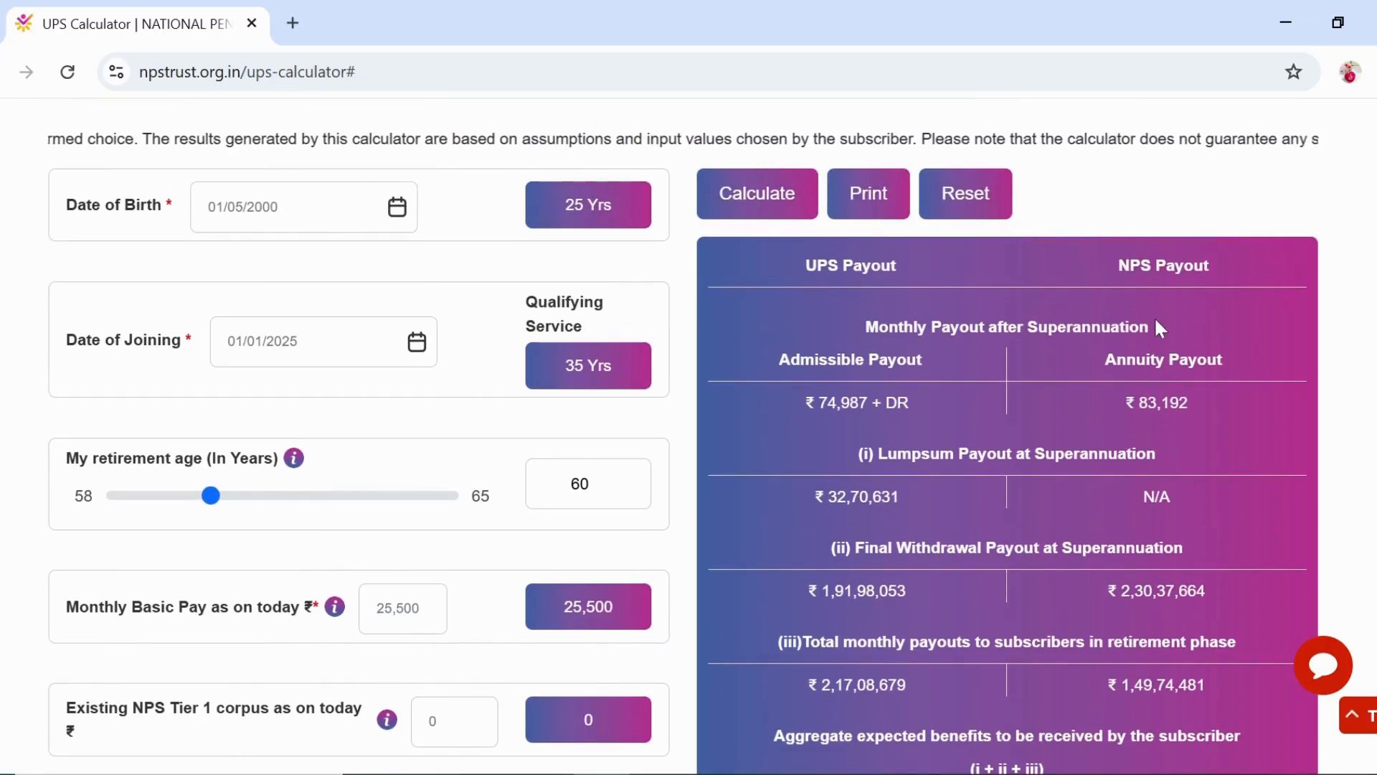
scroll(1162, 387, down, 4)
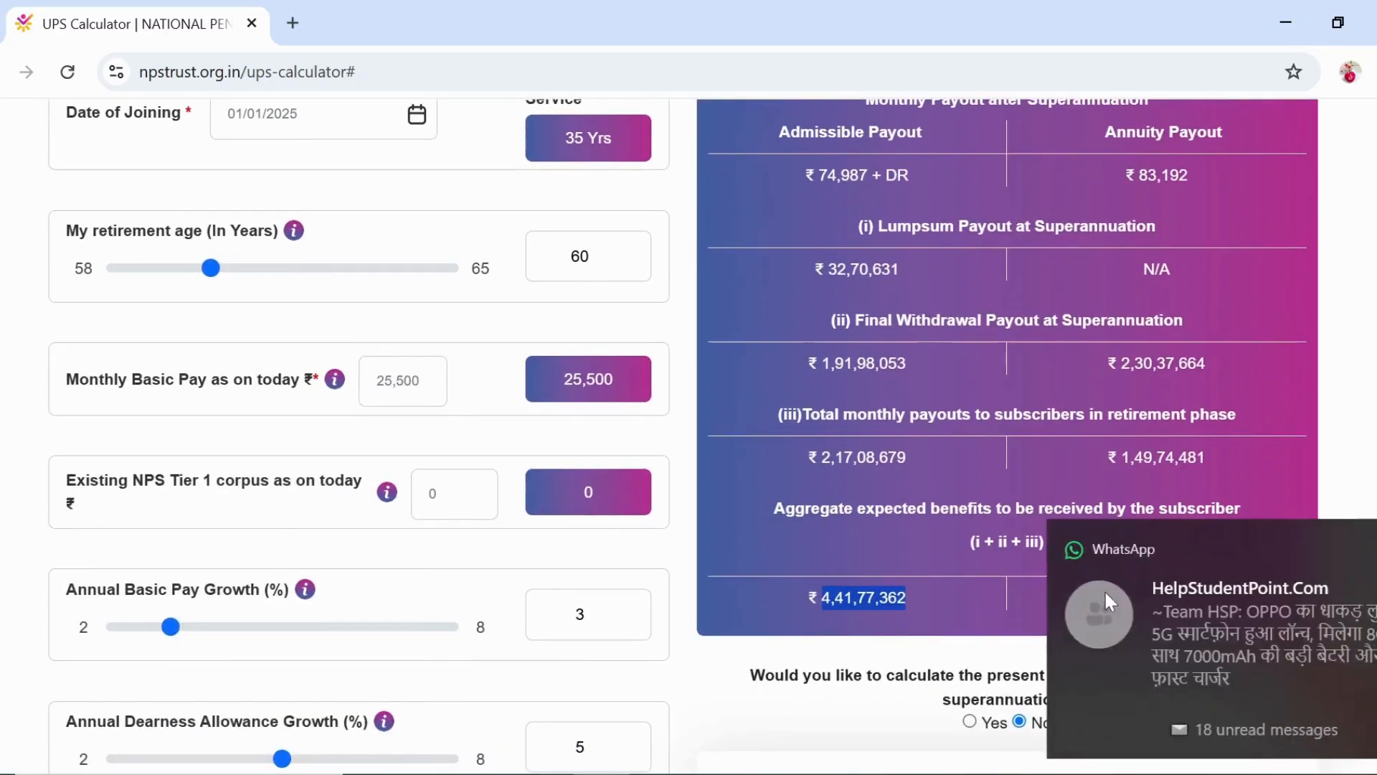
click(1365, 551)
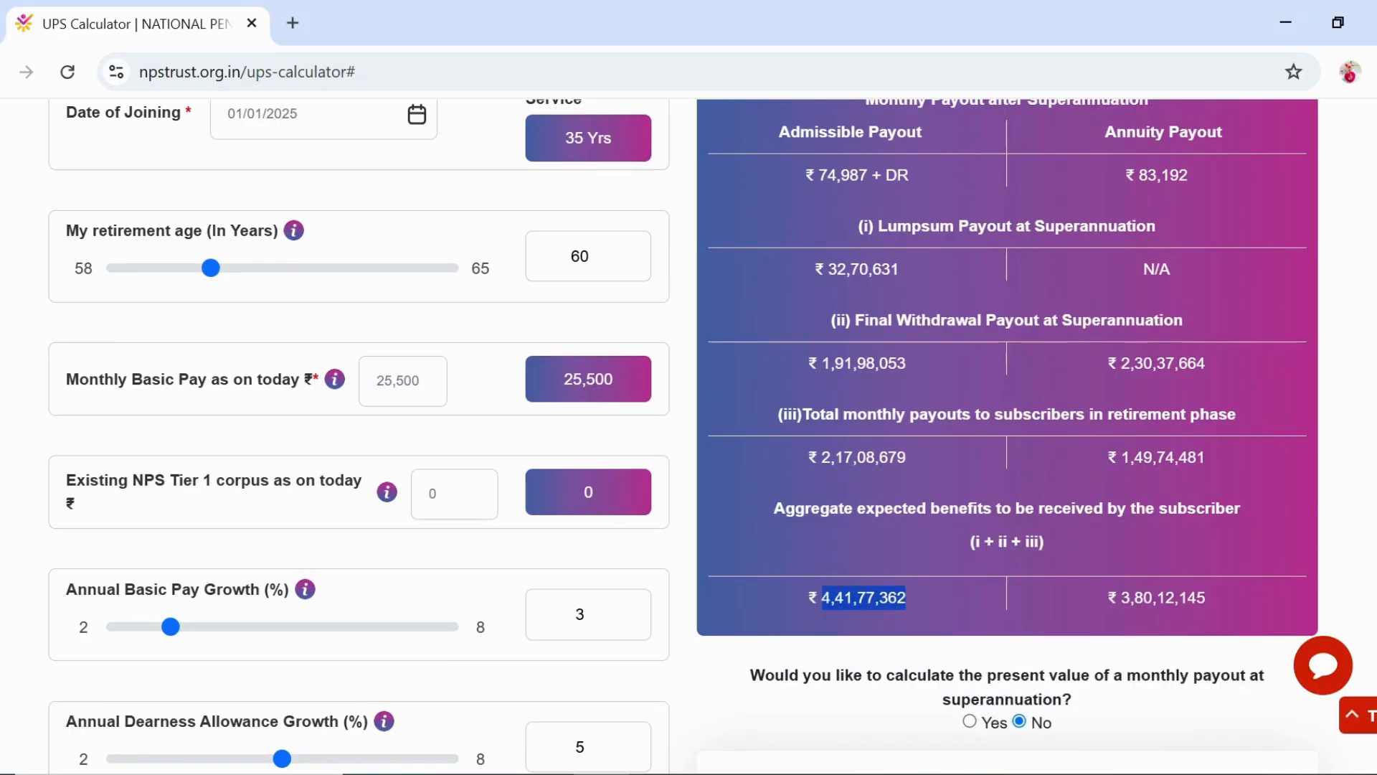
drag(1117, 598, 1196, 597)
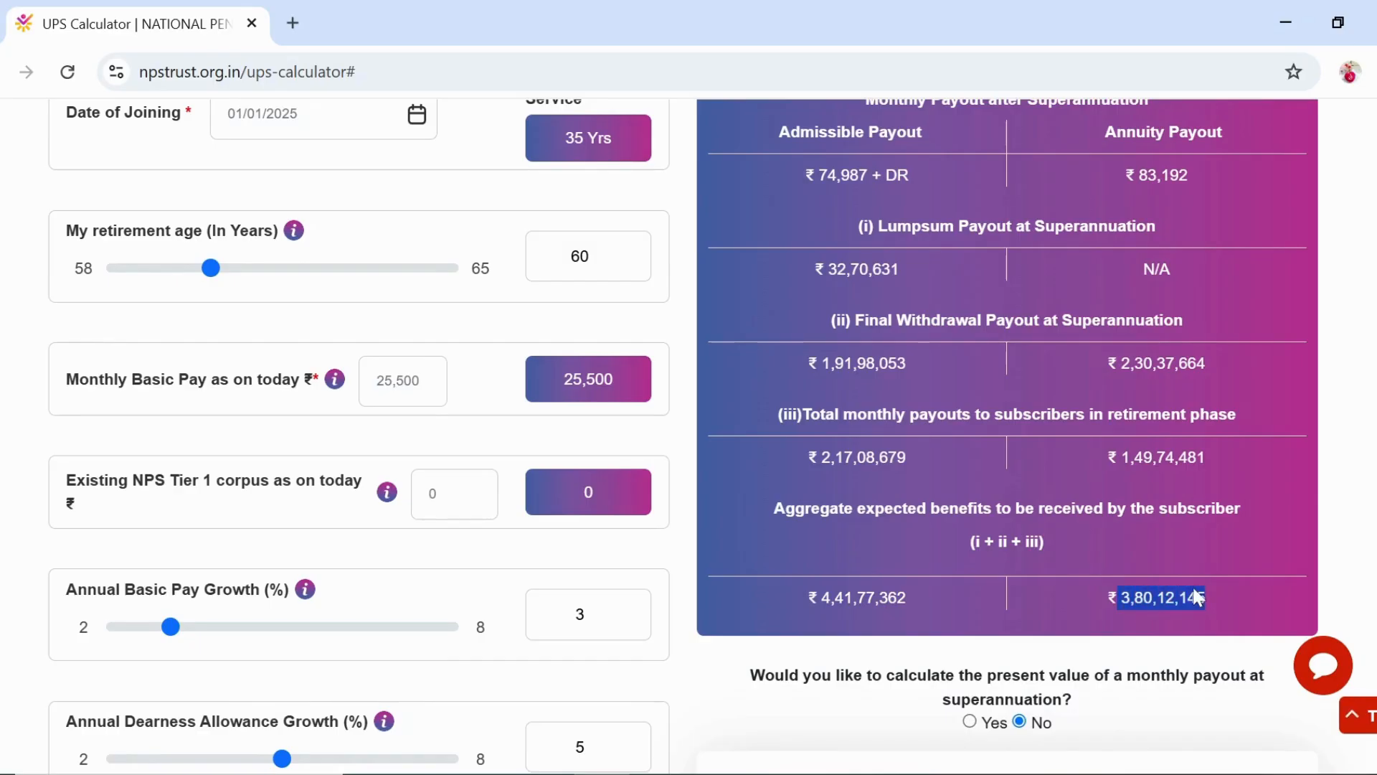
scroll(1196, 598, down, 2)
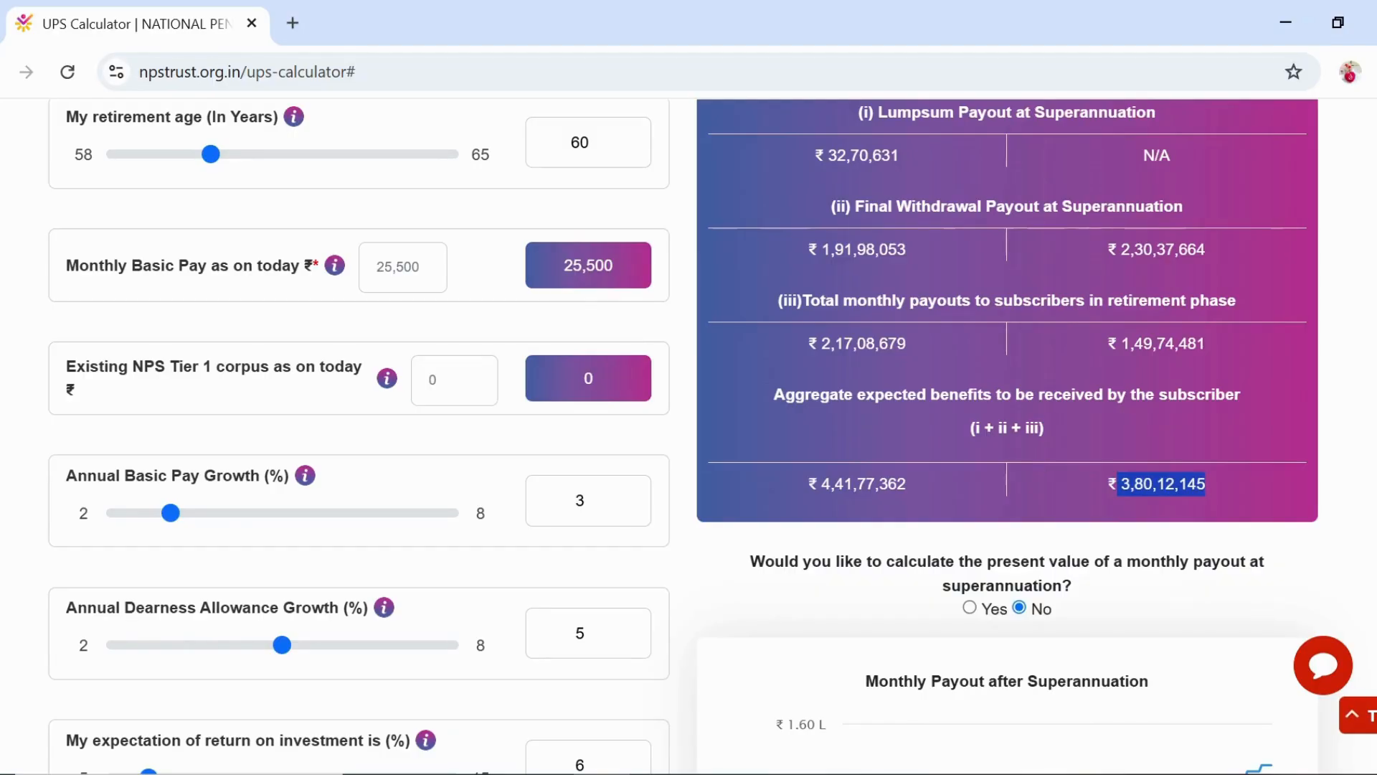
click(991, 485)
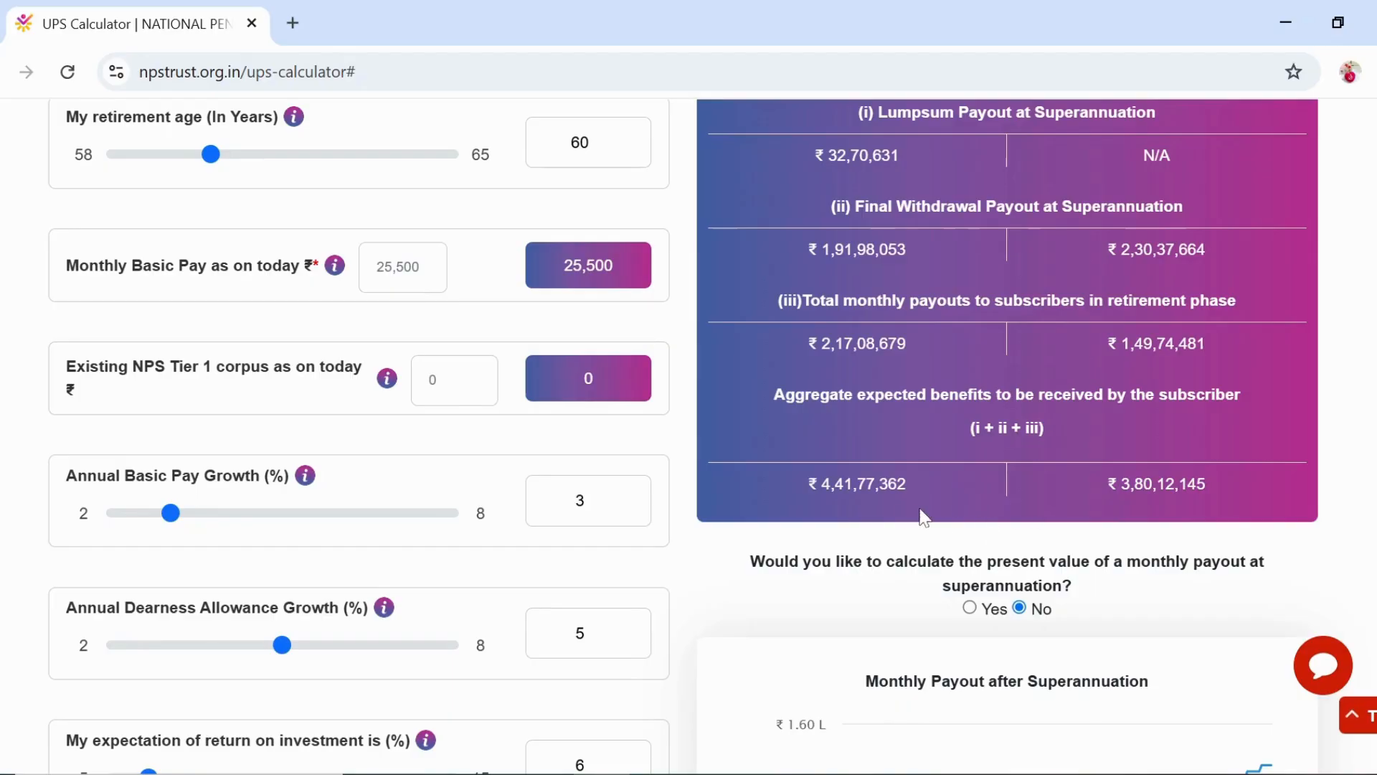
Highlight the UPS and NPS aggregate expected benefit amounts in the payout results for comparison
scroll(894, 516, down, 2)
scroll(897, 502, up, 2)
drag(818, 483, 1145, 484)
Clear the highlight and inspect the UPS monthly payout and annuity amount for 2060 in the Monthly Payout after Superannuation chart
scroll(962, 436, down, 3)
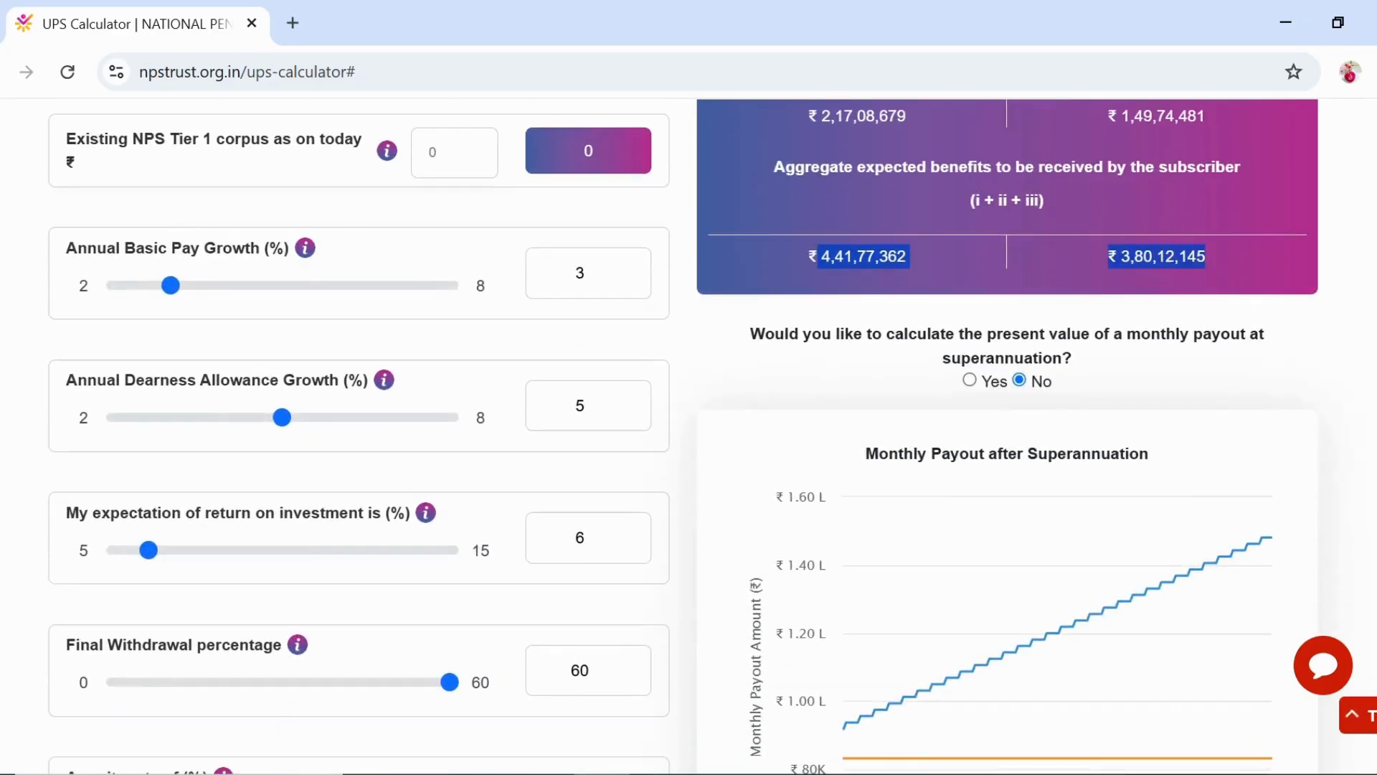
mouse_move(920, 539)
click(738, 398)
scroll(753, 406, down, 3)
mouse_move(858, 467)
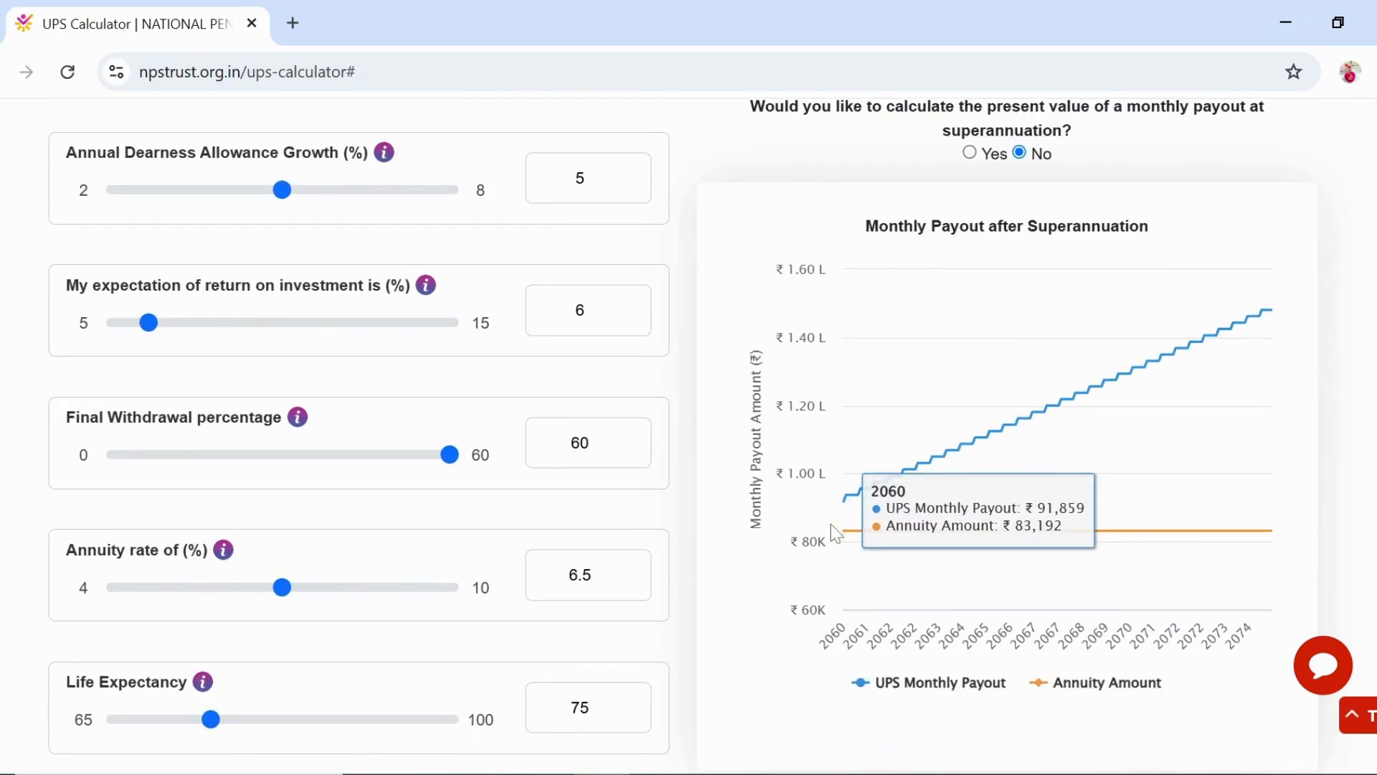
Compare the admissible and annuity payouts in the results table with the chart's monthly amounts for later years such as 2067 and 2063
scroll(837, 538, up, 7)
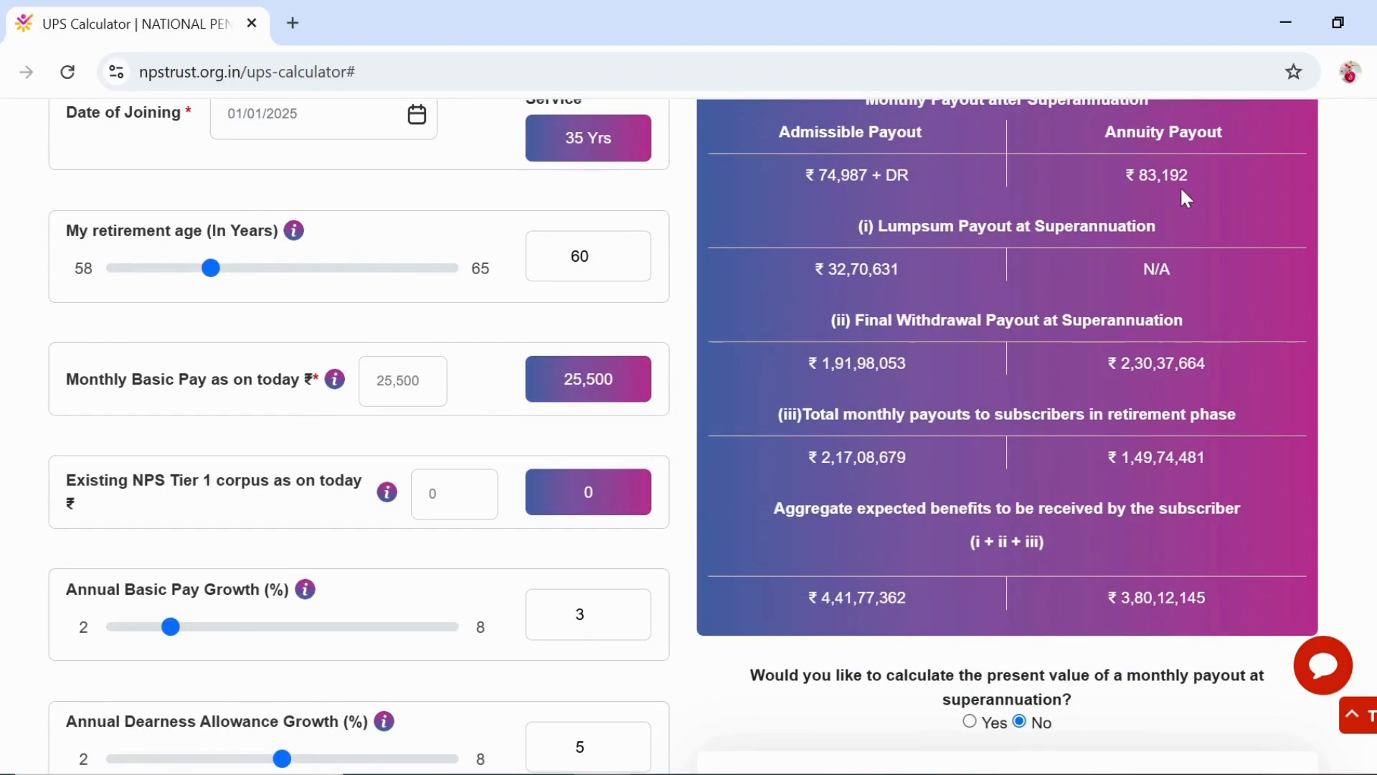
scroll(1180, 187, up, 2)
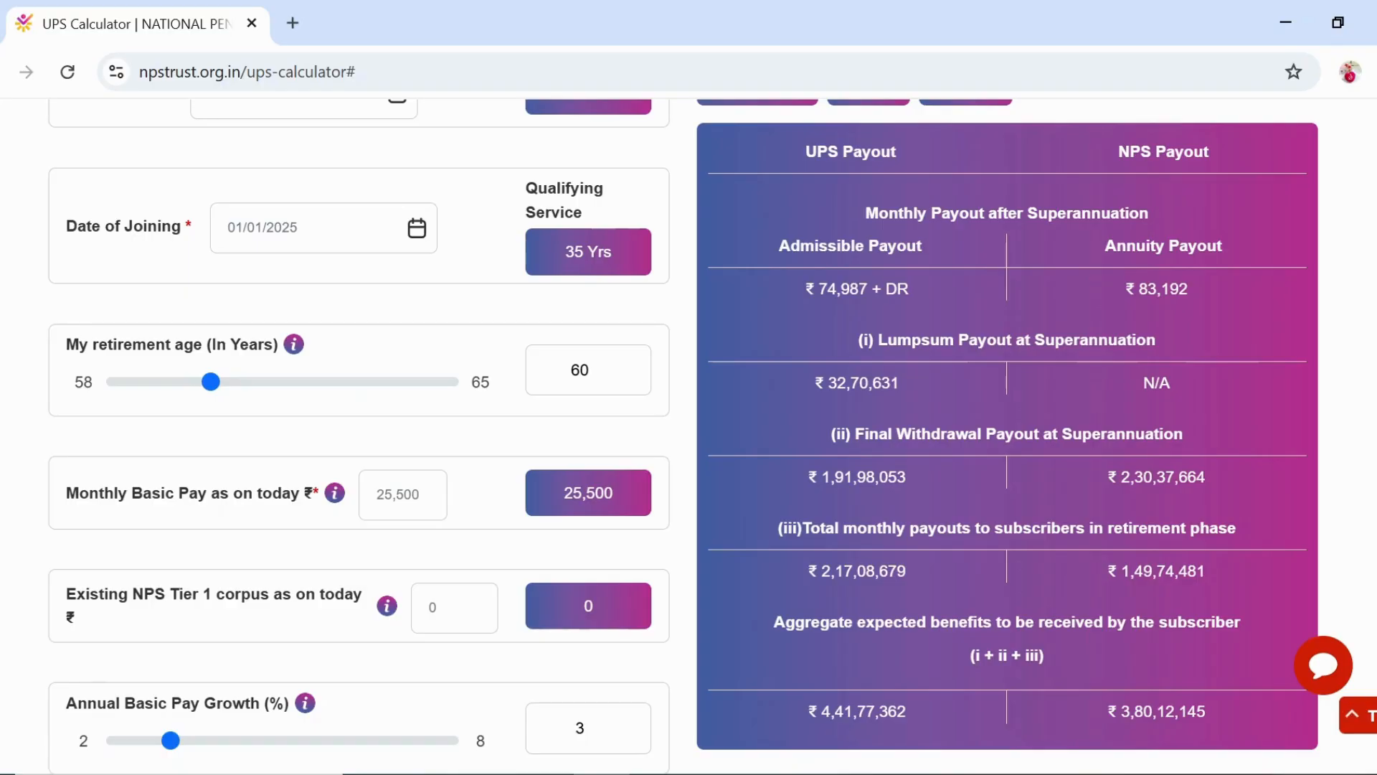
scroll(911, 388, down, 10)
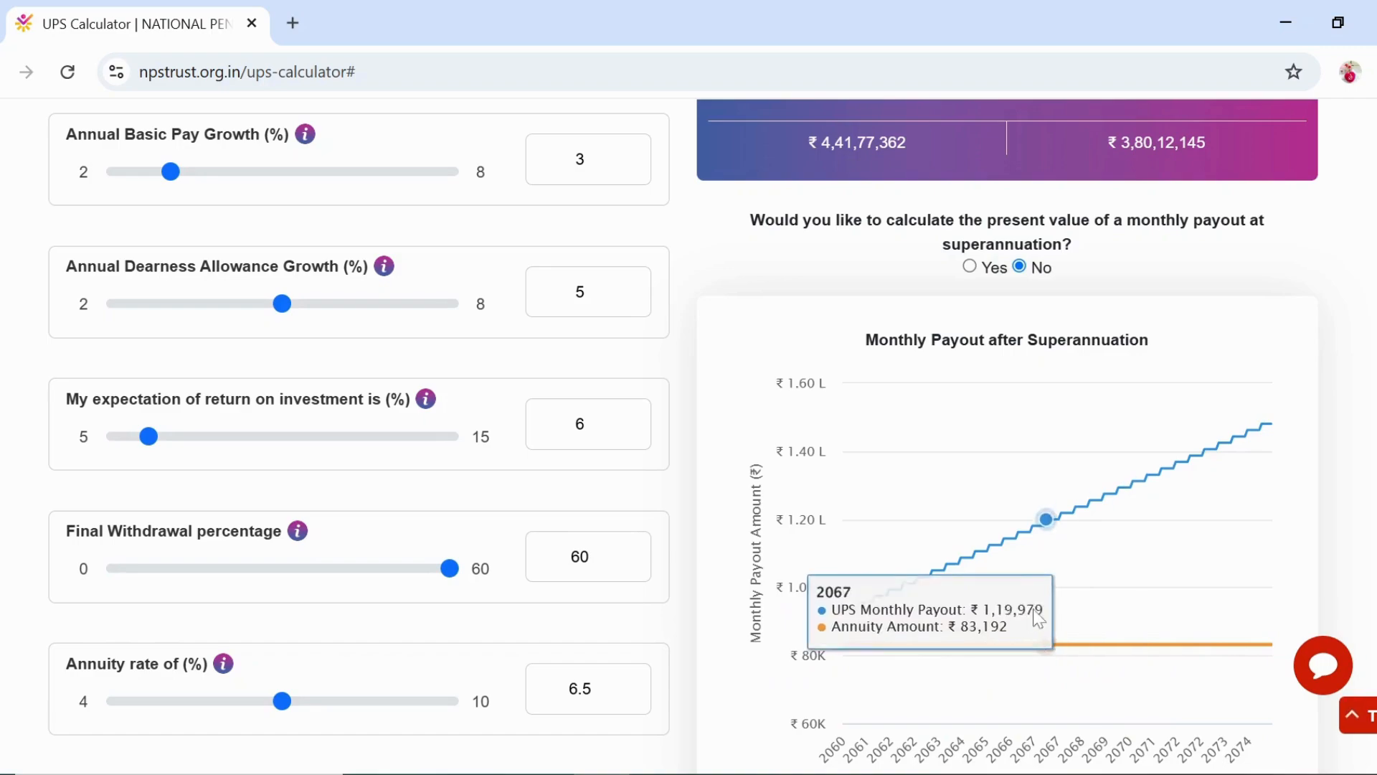
scroll(843, 656, down, 2)
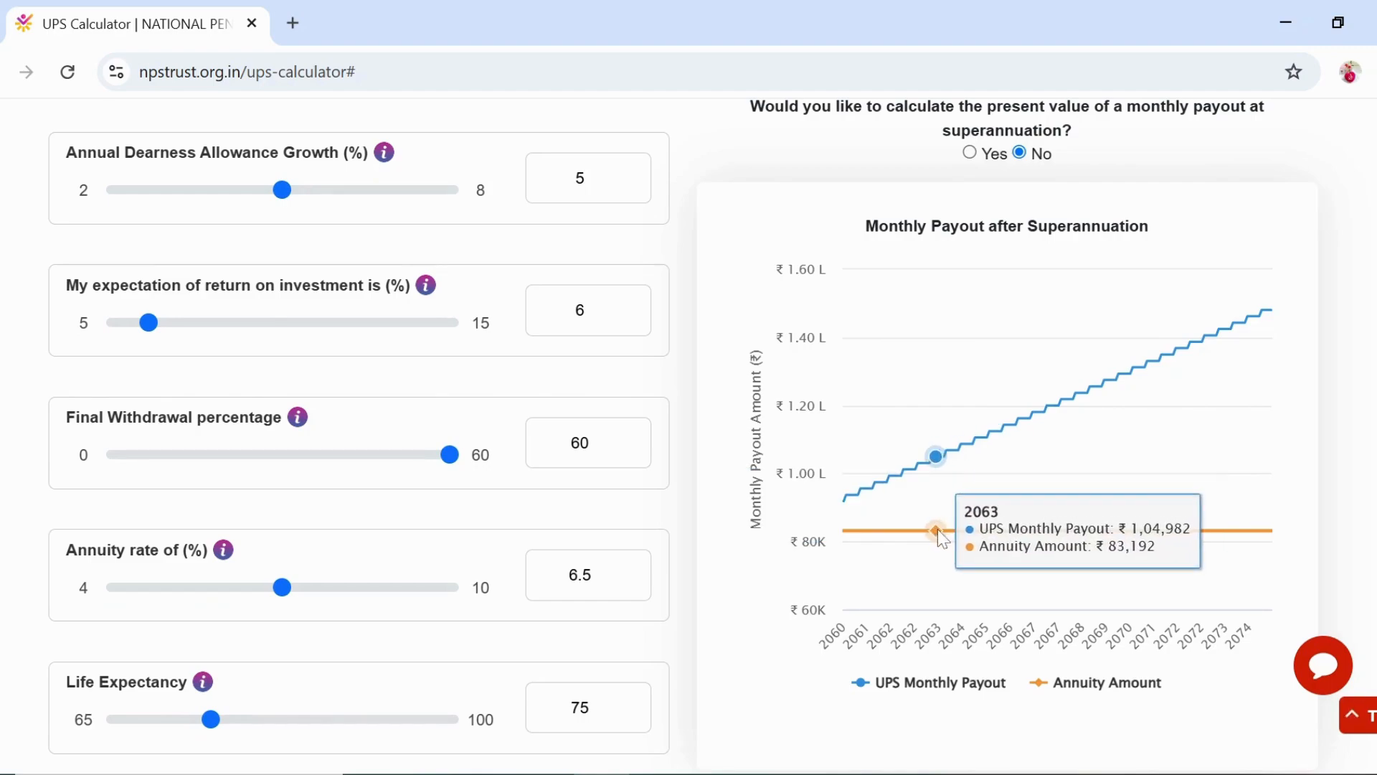
Return from the payout chart to the date of birth, date of joining and retirement age entries to review them
scroll(941, 538, down, 3)
scroll(373, 362, up, 5)
scroll(366, 355, up, 3)
scroll(311, 280, up, 3)
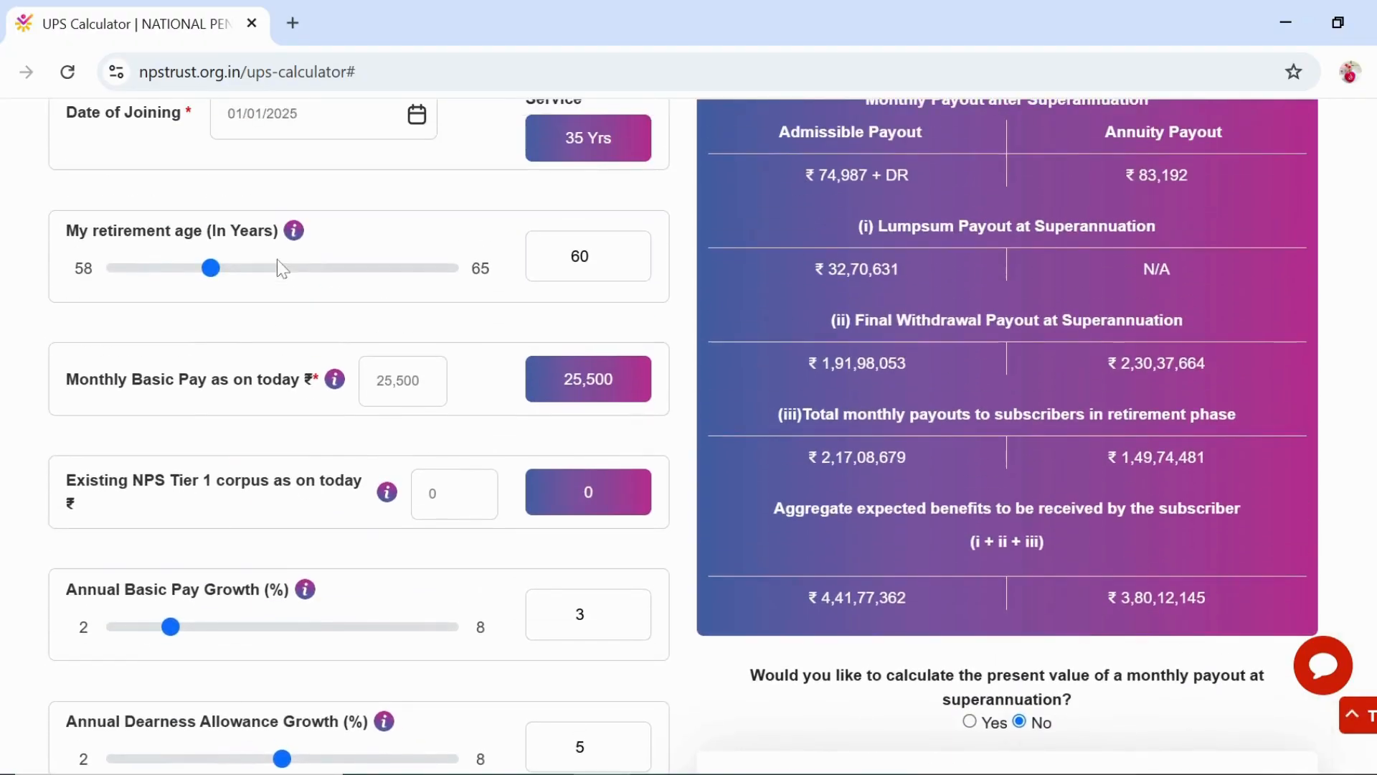
scroll(314, 299, up, 5)
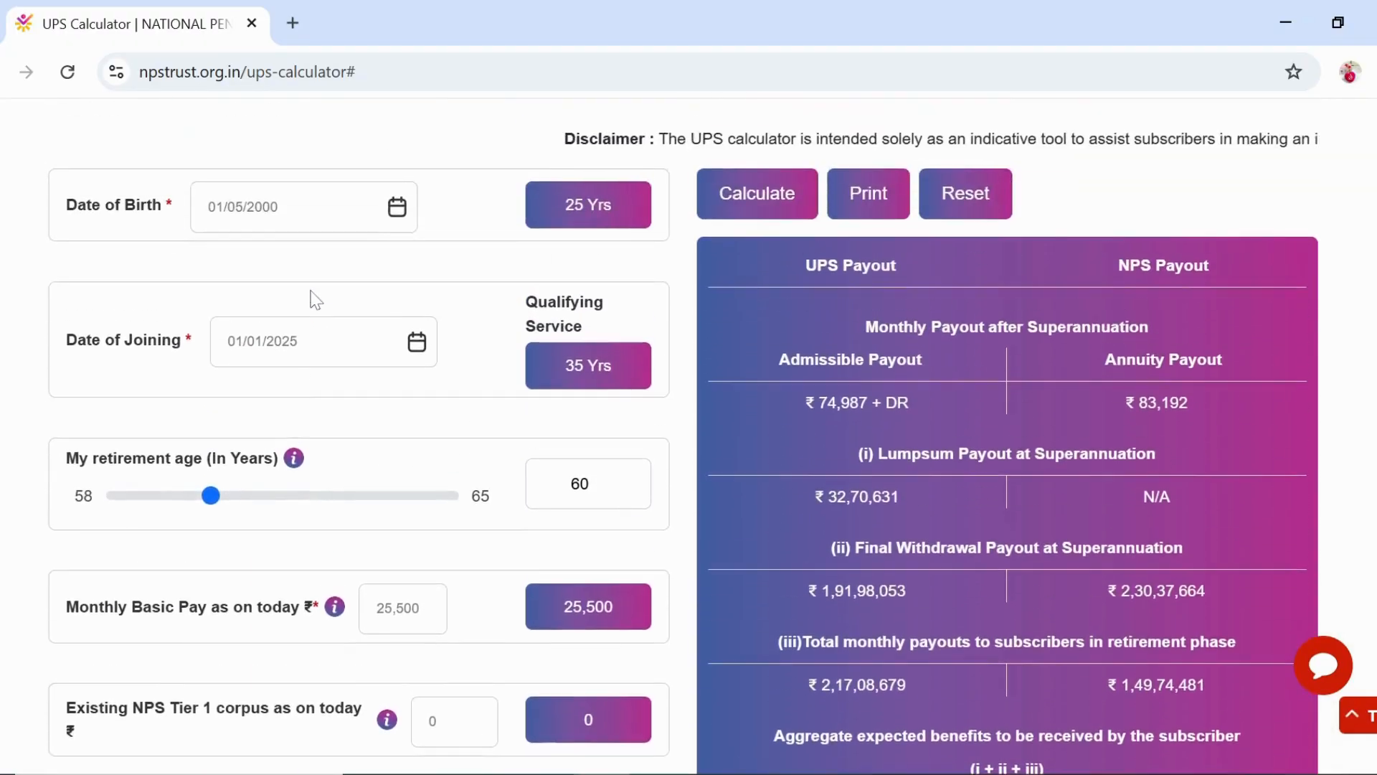